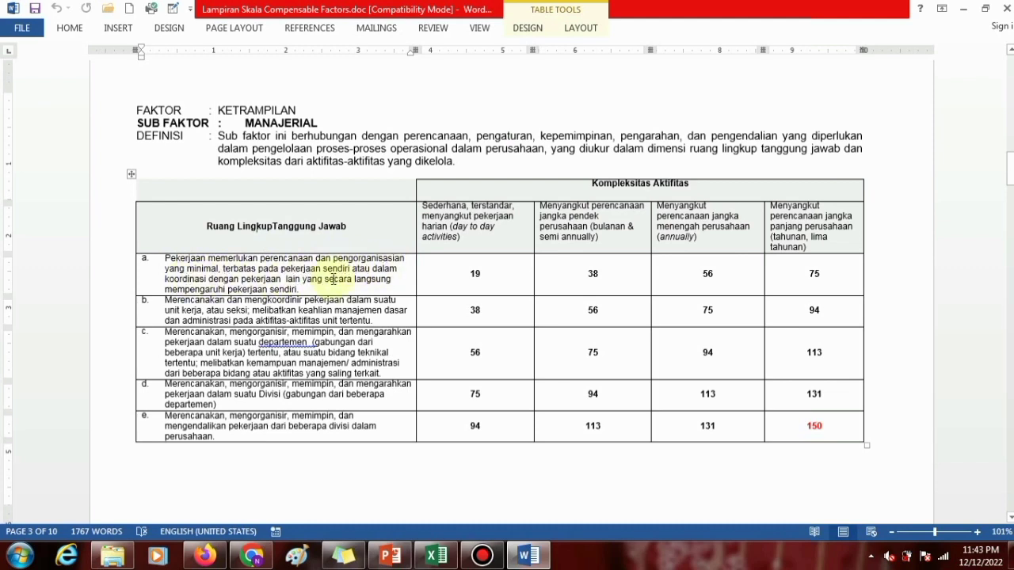
Switch to the Excel score template and enter 19 as the Manajerial score for Staf HR & GA in cell D44.
left_click(463, 274)
left_click(428, 556)
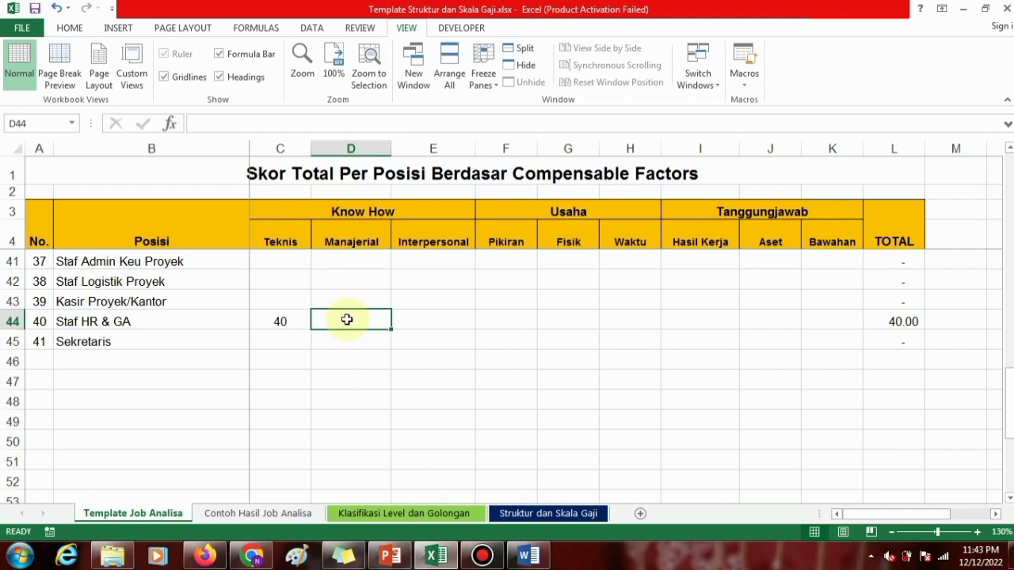
type("19")
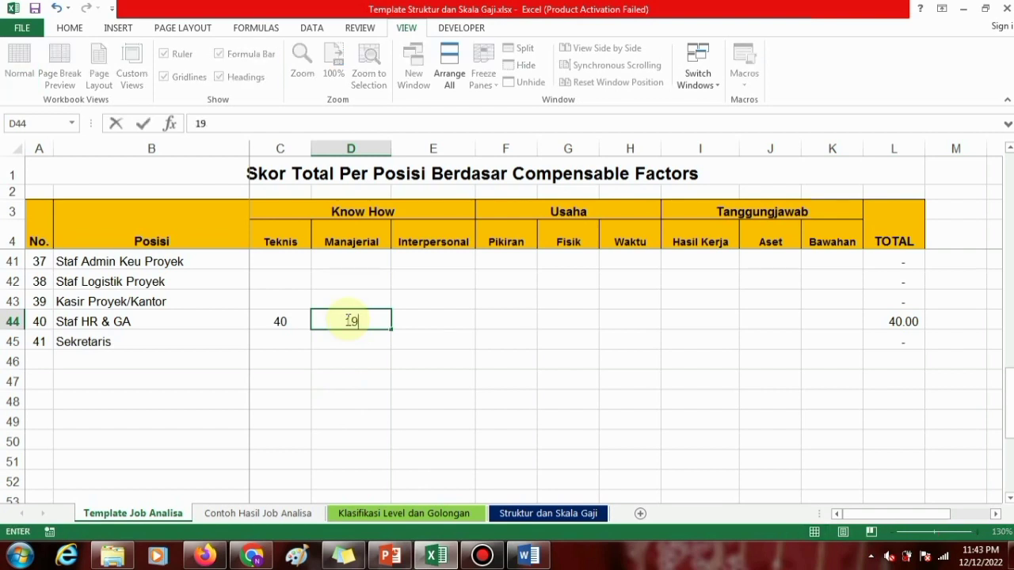
key("Return")
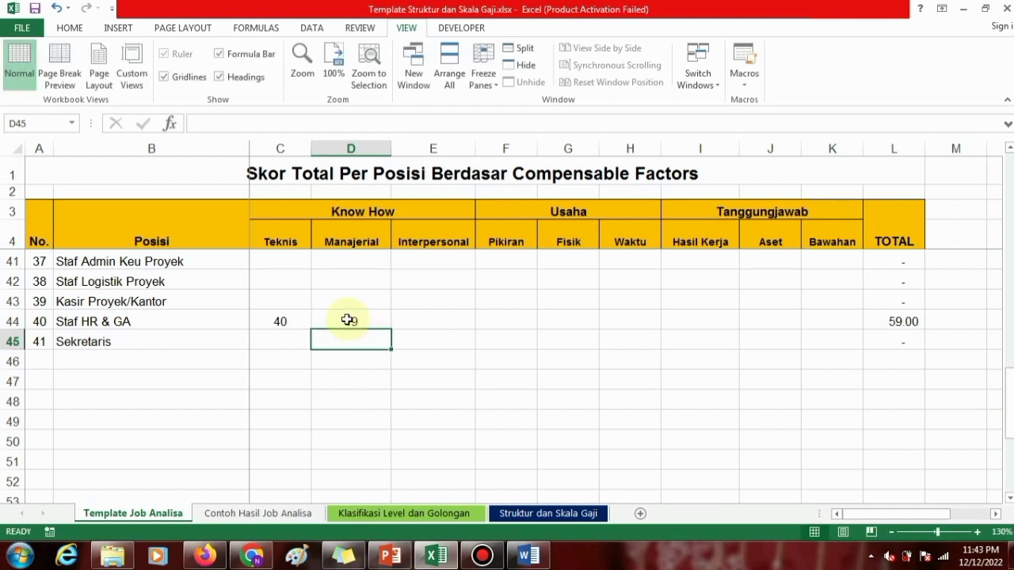
Review the remaining factor columns for Staf HR & GA: Interpersonal and the sub-factors under Usaha and Tanggungjawab.
left_click(434, 320)
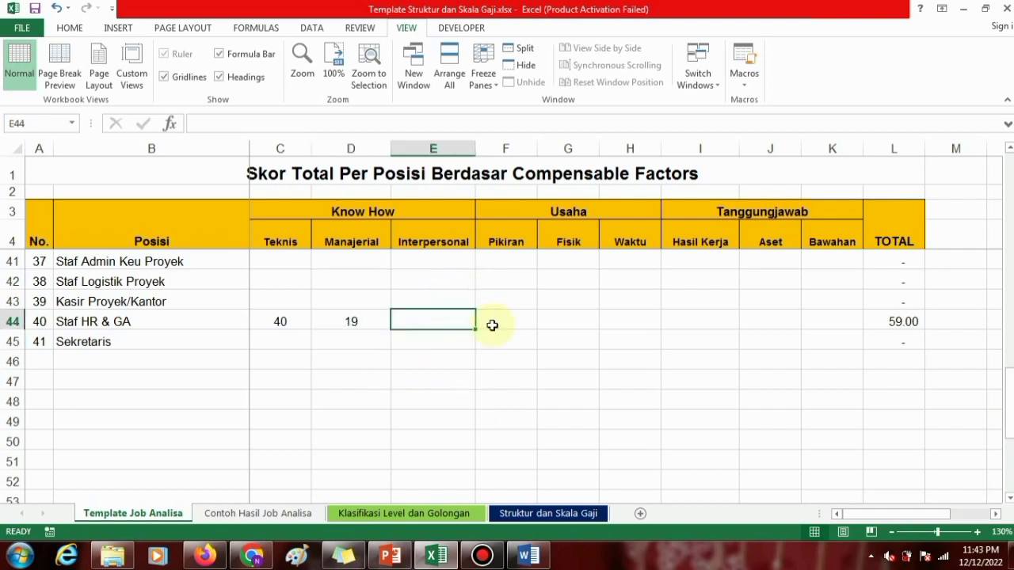
left_click(504, 241)
left_click(564, 212)
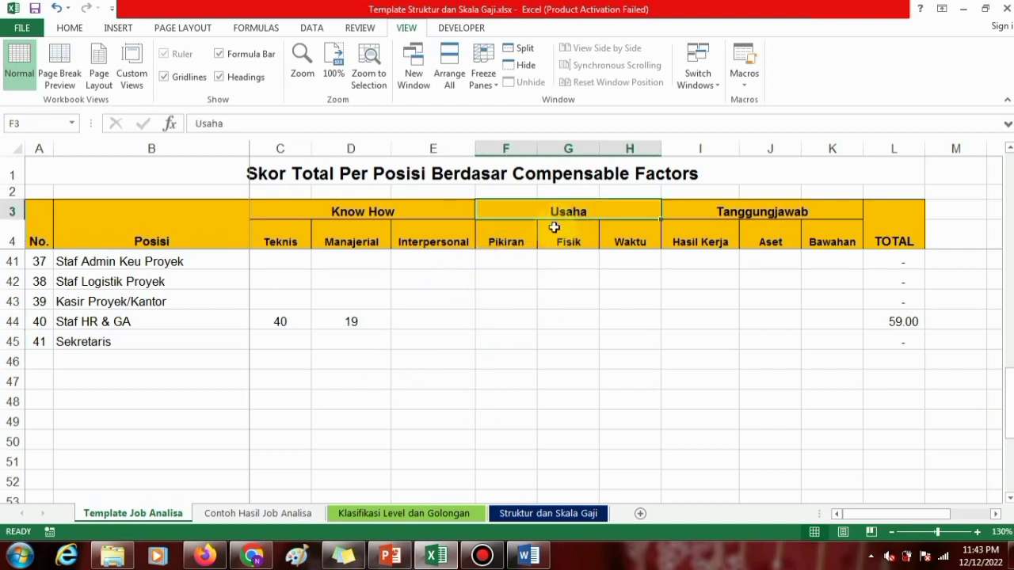
left_click(523, 236)
left_click(583, 236)
left_click(628, 236)
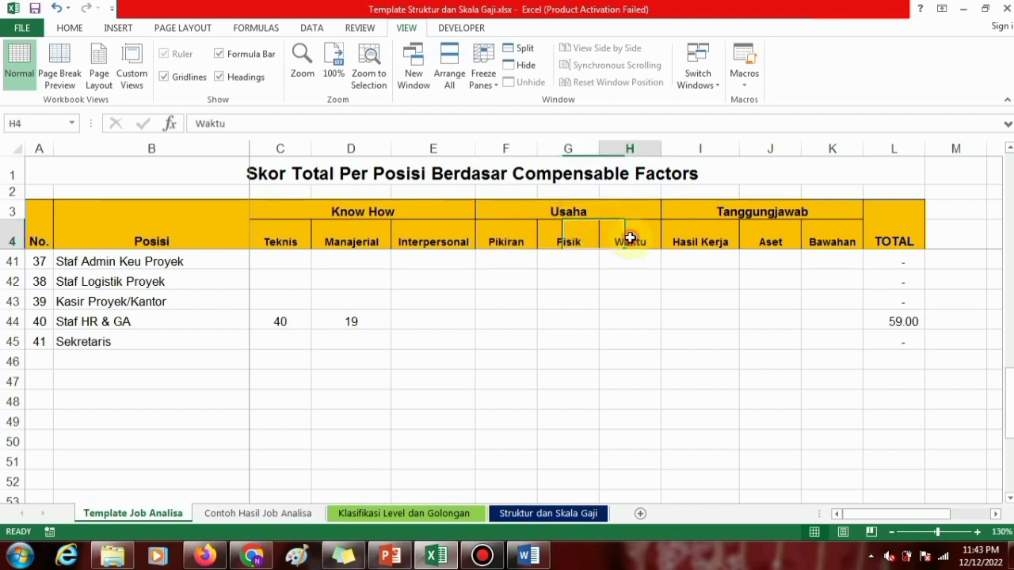
left_click(693, 238)
left_click(773, 237)
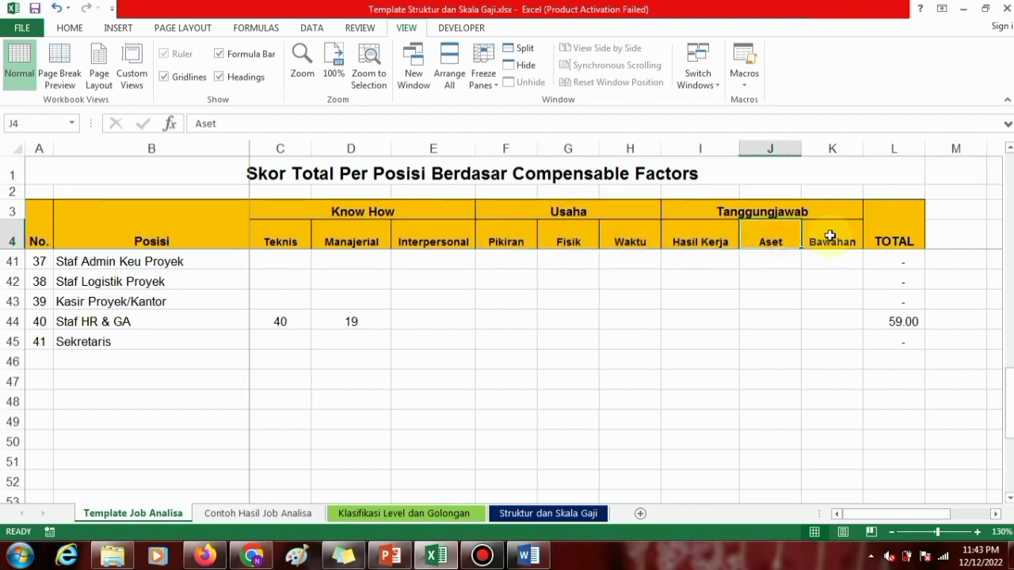
left_click(831, 236)
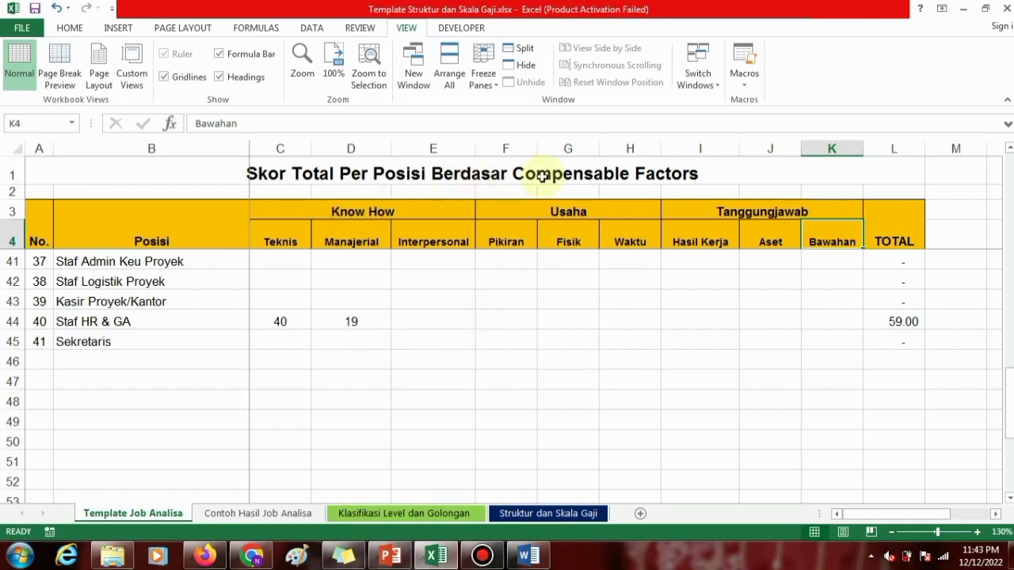
left_click(356, 322)
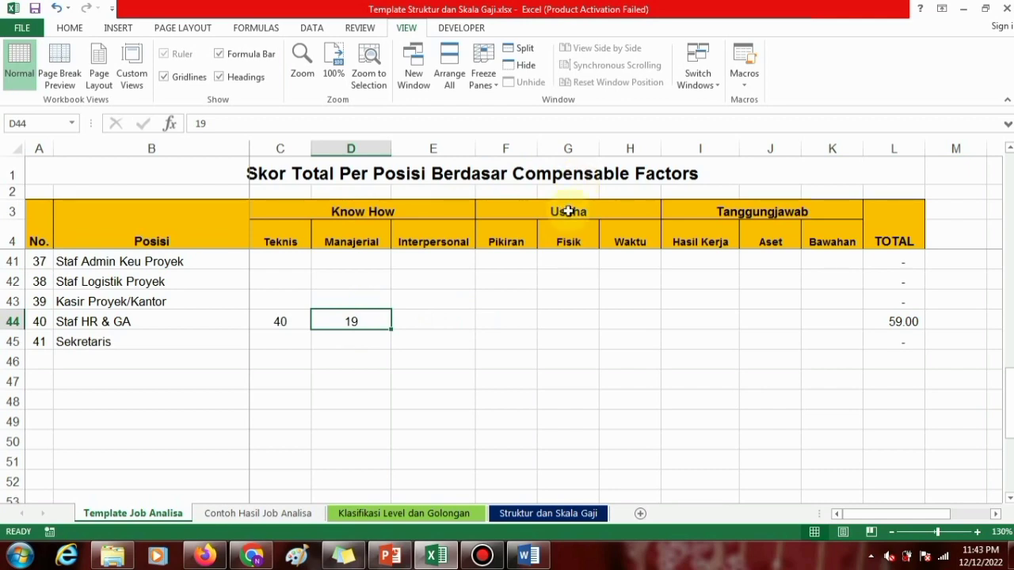
Switch to the Word scale document and examine the day-to-day activities column description in the Manajerial table.
left_click(528, 556)
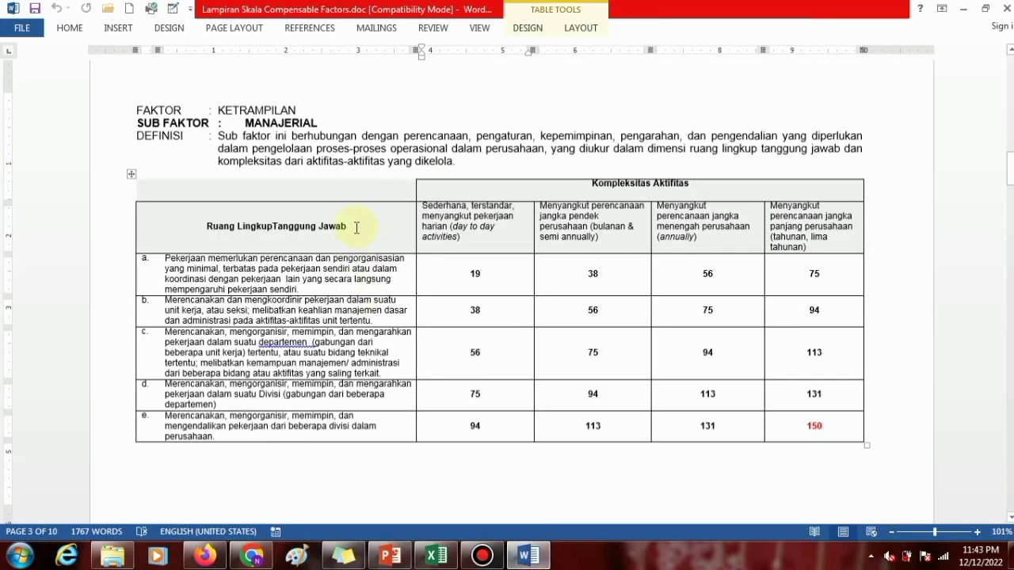
left_click(445, 221)
left_click_drag(424, 205, 470, 240)
left_click(471, 240)
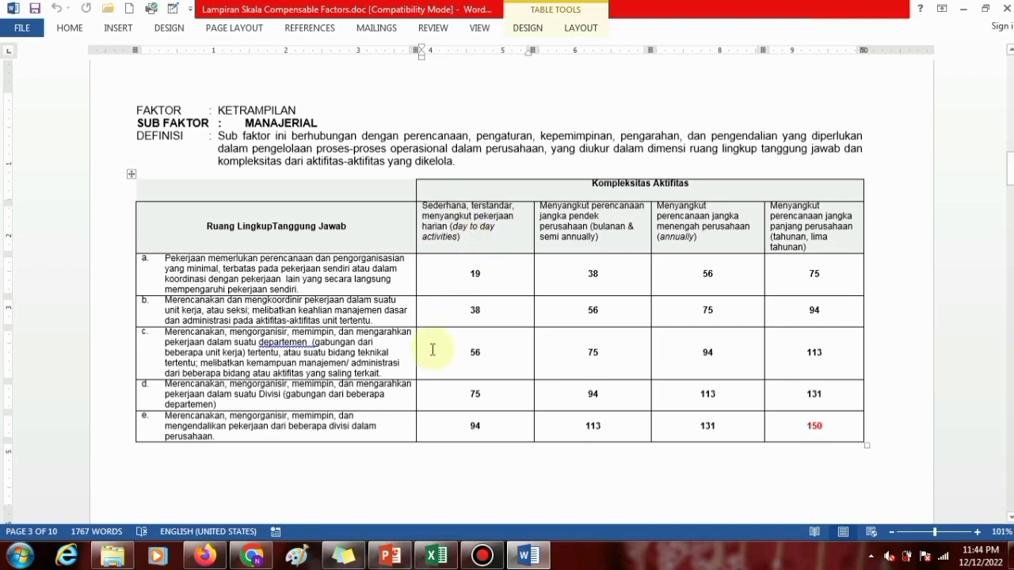
Return to the Excel template and look through the Posisi list from Staf HR & GA up to Direktur Operasional.
left_click(436, 557)
left_click(423, 321)
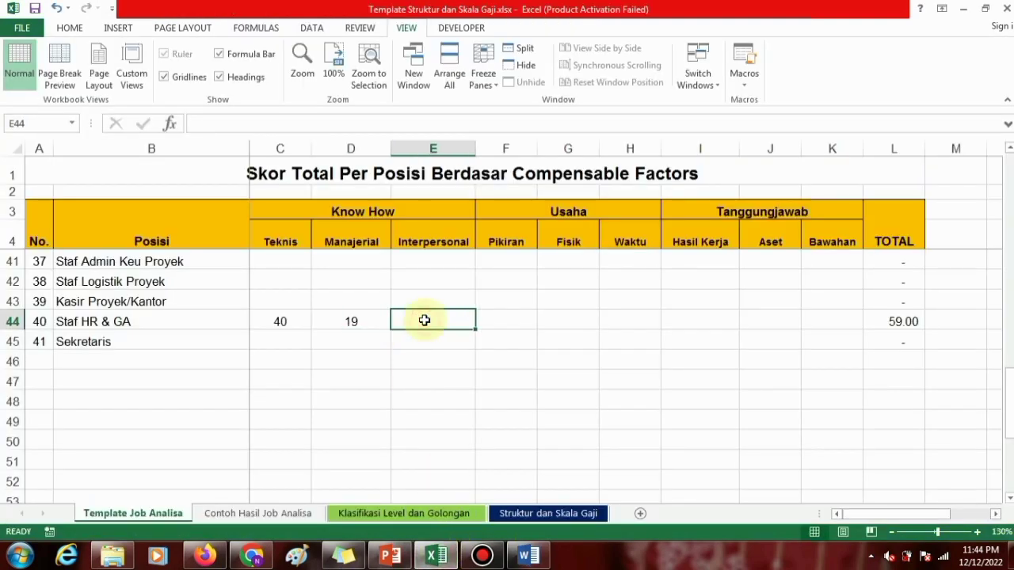
left_click(170, 326)
scroll(317, 333, "up", 5)
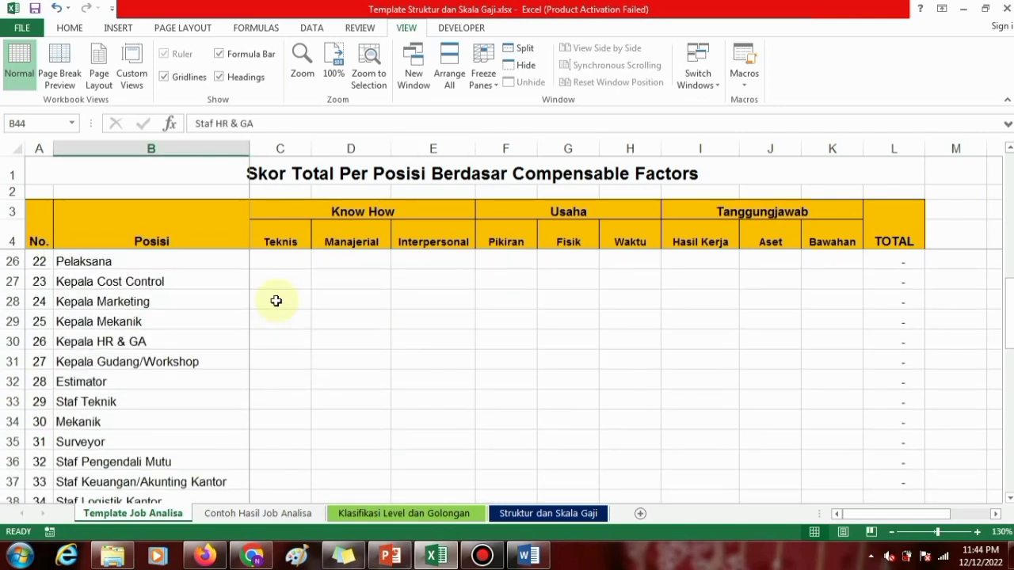
scroll(276, 301, "up", 7)
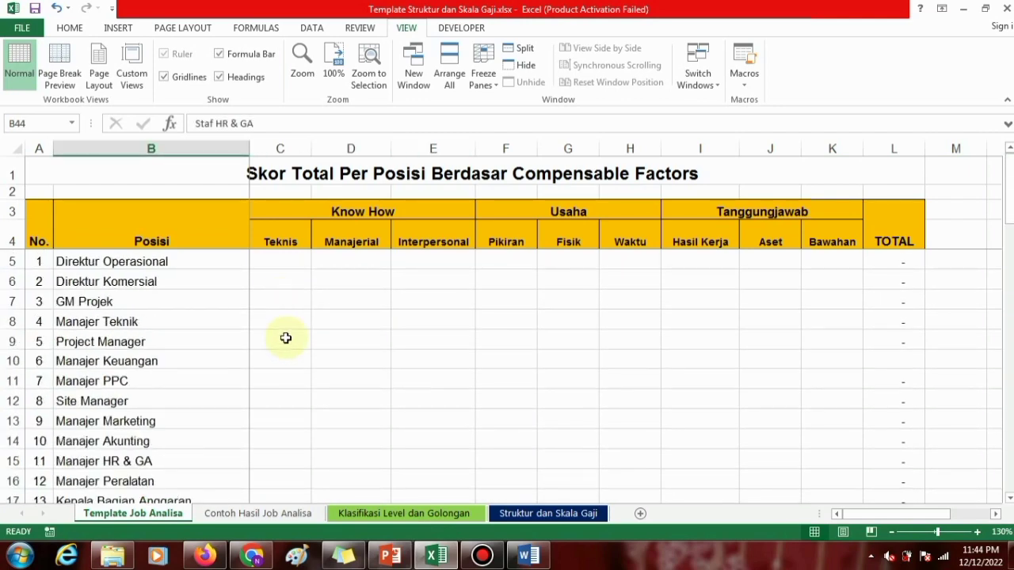
Examine the Contoh Hasil Job Analisa sheet, comparing factor scores across positions and the totals for Staf HR & GA and Sekretaris.
left_click(261, 515)
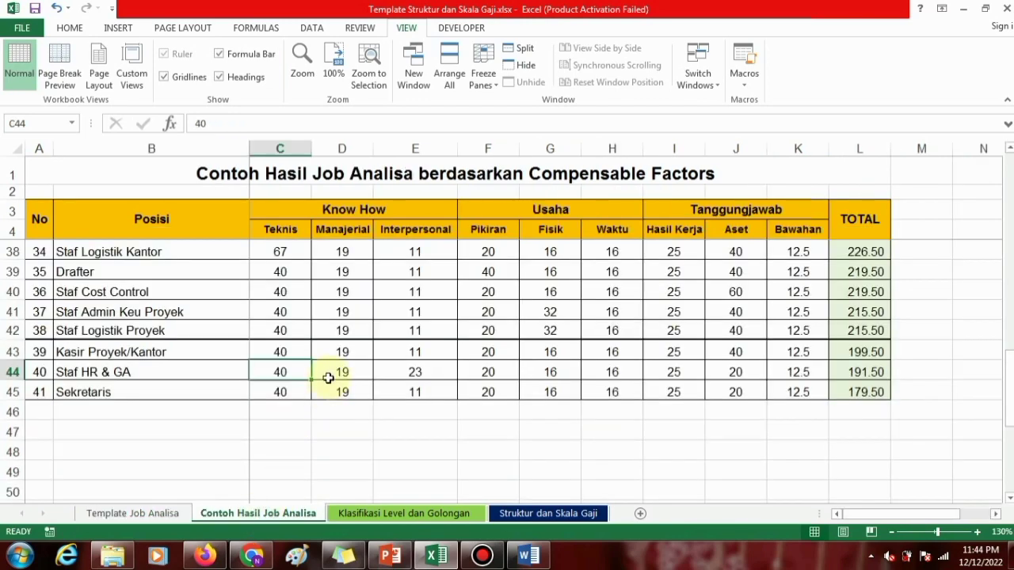
left_click(331, 371)
scroll(326, 349, "up", 6)
scroll(325, 326, "up", 4)
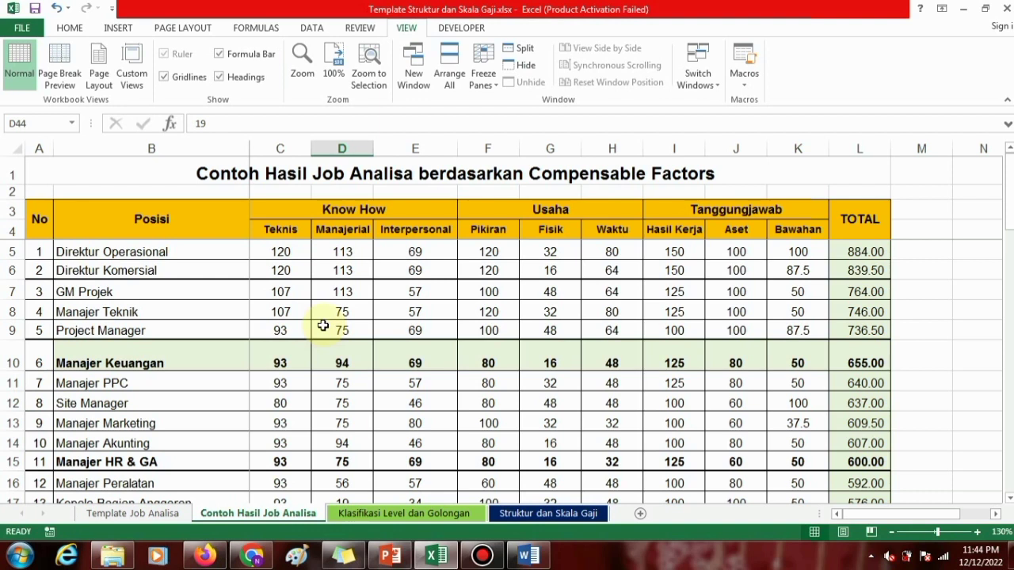
left_click(325, 328)
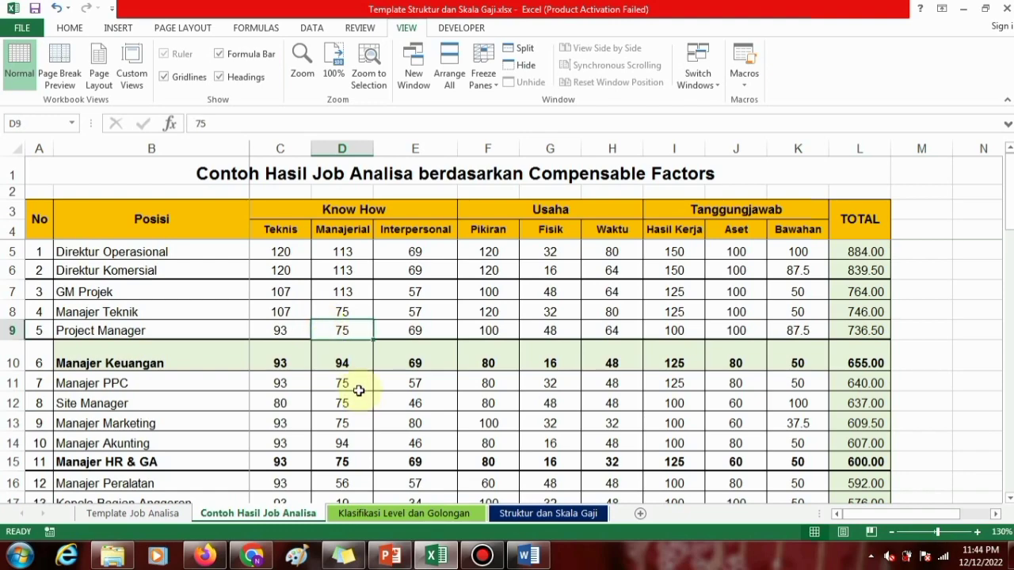
scroll(329, 373, "down", 9)
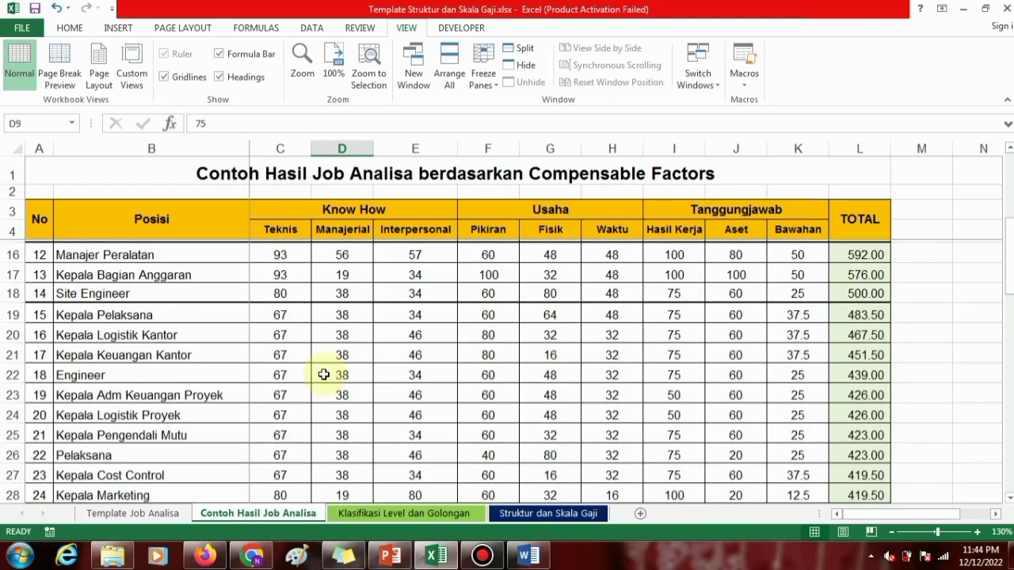
scroll(324, 374, "down", 3)
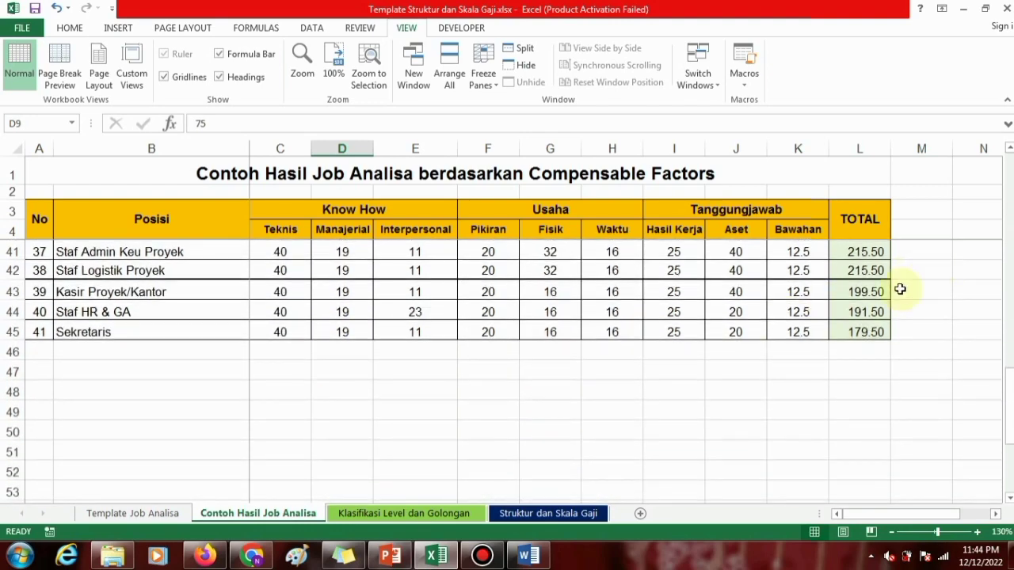
left_click(862, 315)
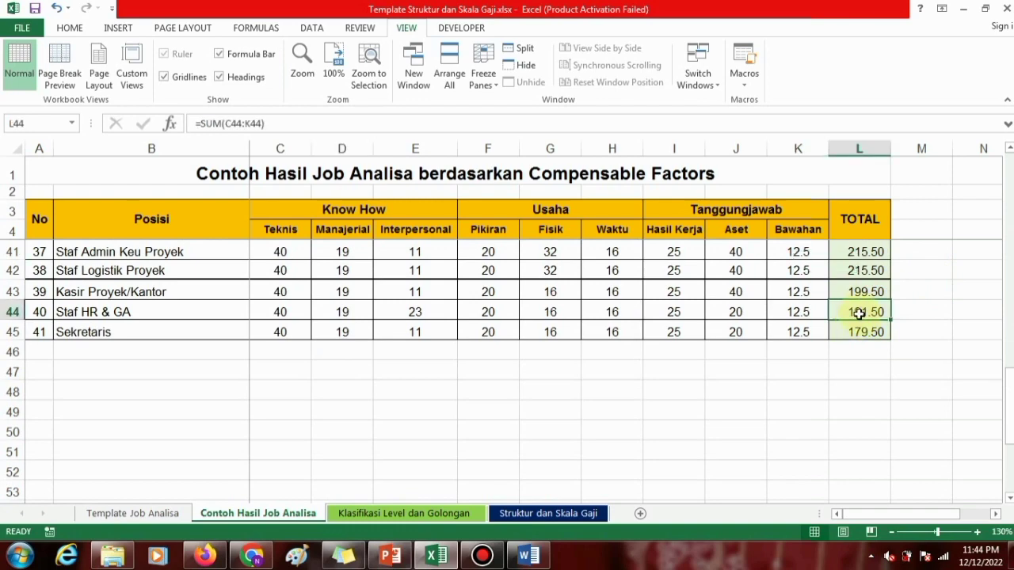
left_click(859, 330)
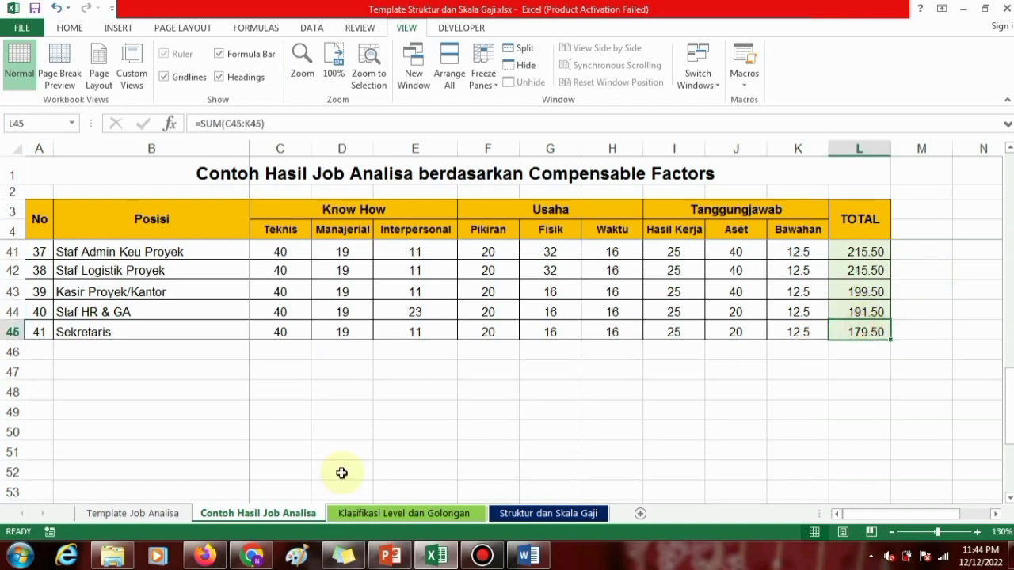
Open the Klasifikasi Level dan Golongan sheet and review its levels from Direktur down to Junior Staf.
left_click(401, 512)
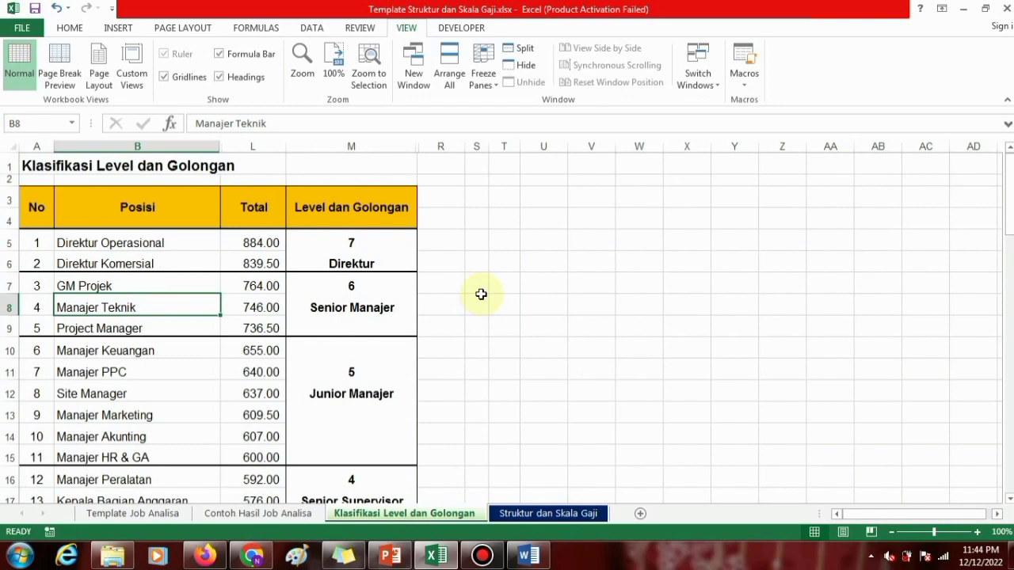
scroll(291, 296, "down", 9)
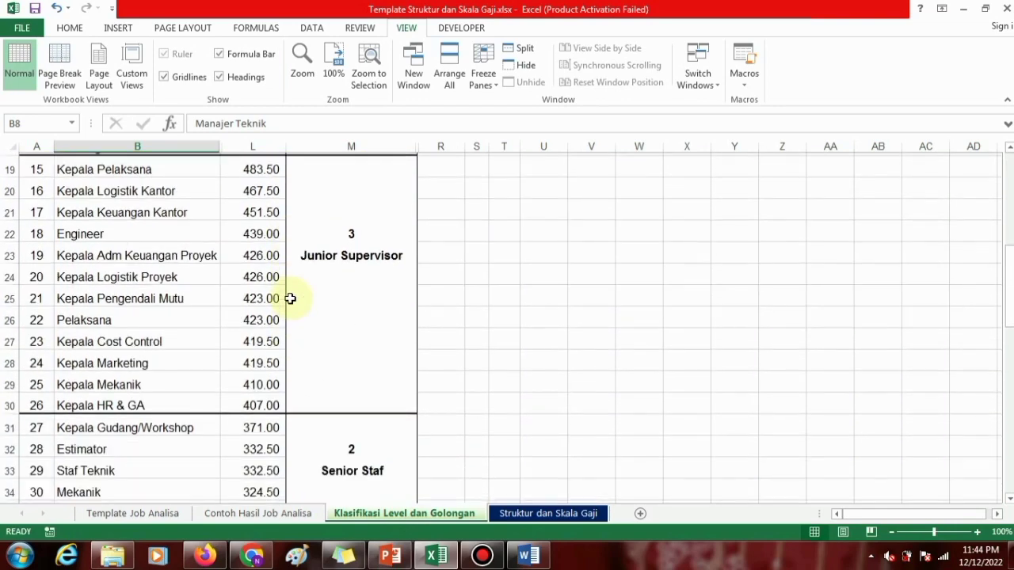
scroll(290, 297, "up", 9)
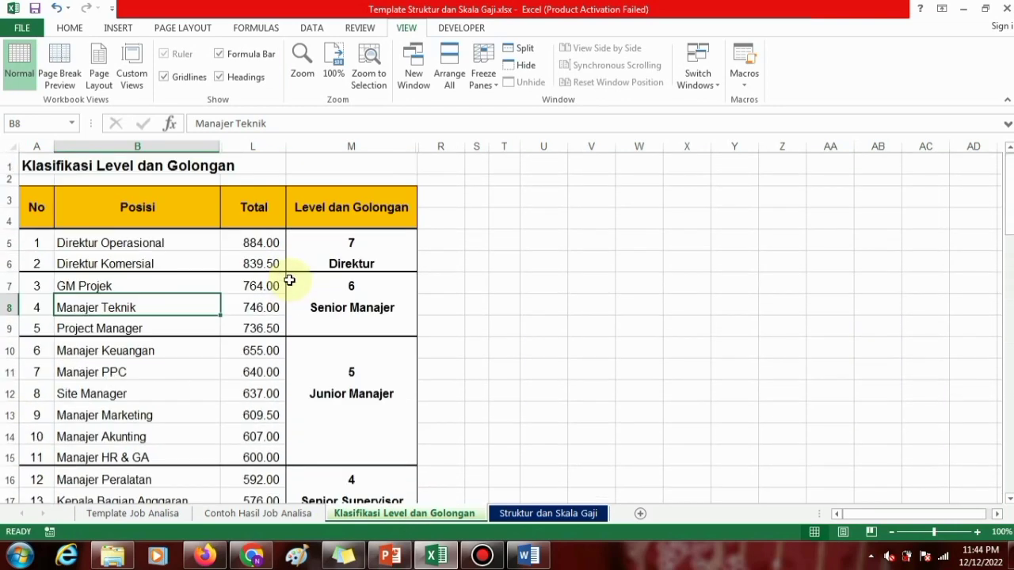
left_click(347, 244)
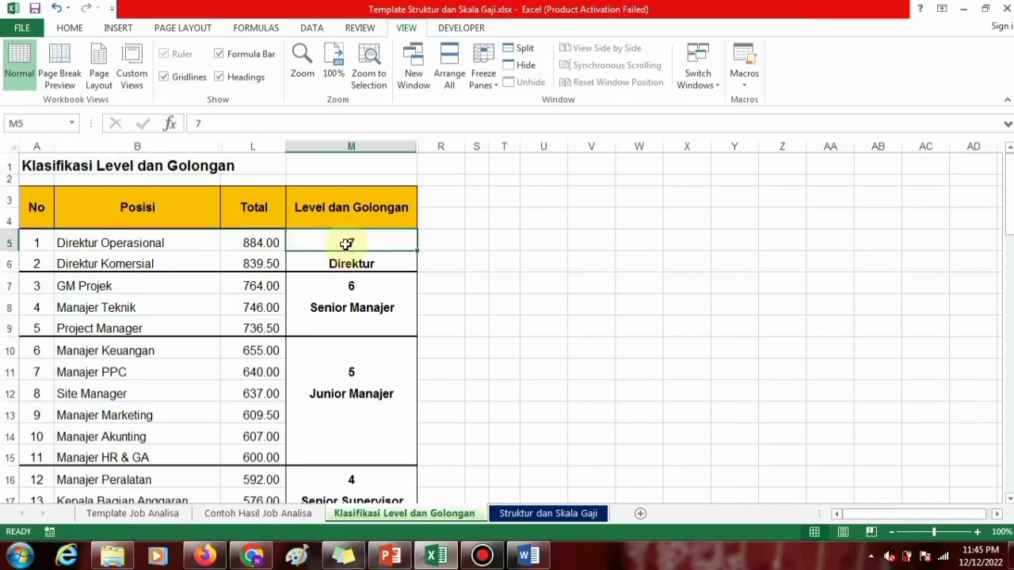
left_click(341, 263)
scroll(203, 297, "down", 9)
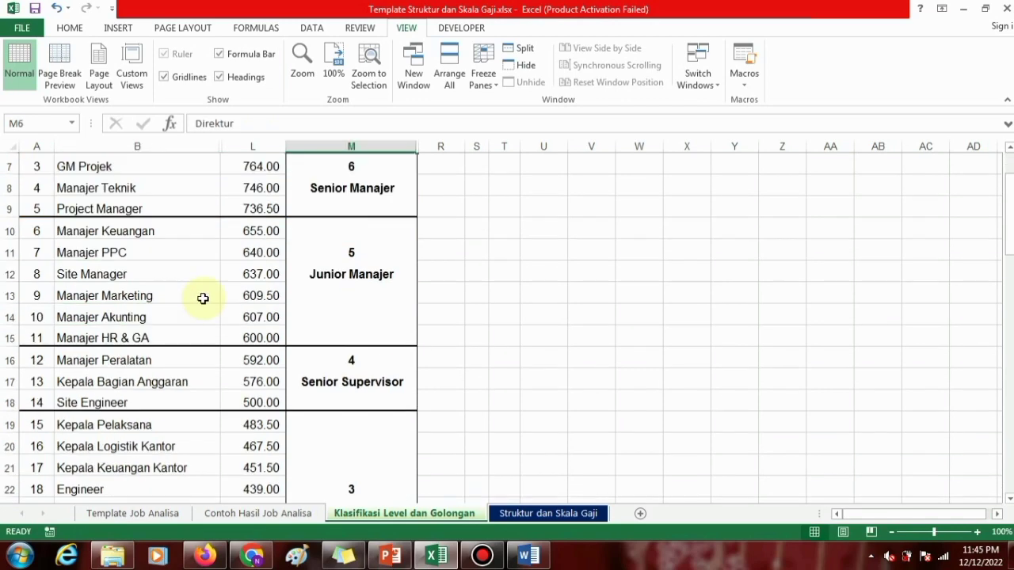
scroll(203, 298, "down", 3)
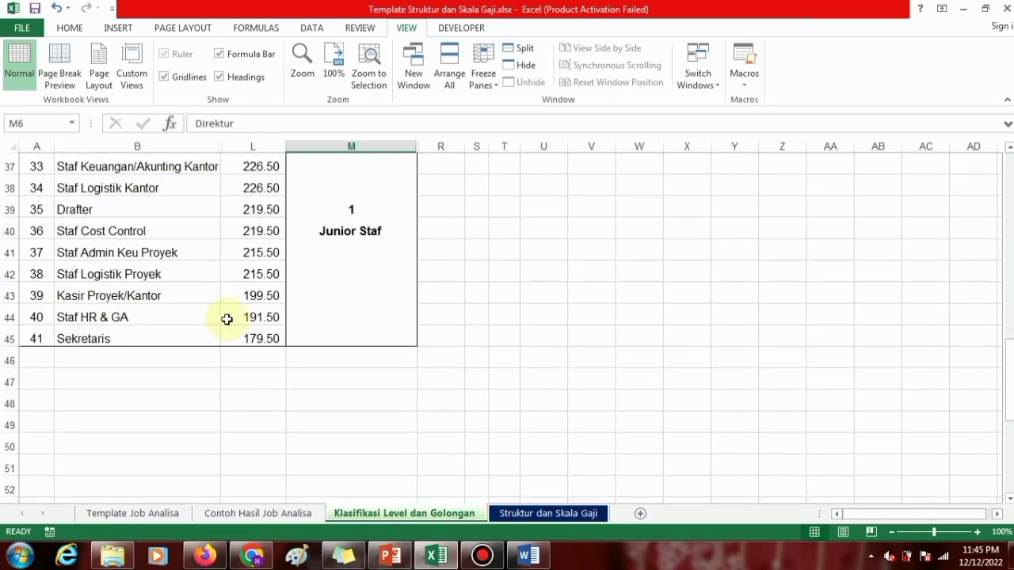
Examine the level 1 Junior Staf and level 2 Senior Staf groups and the position totals they cover.
scroll(232, 317, "up", 2)
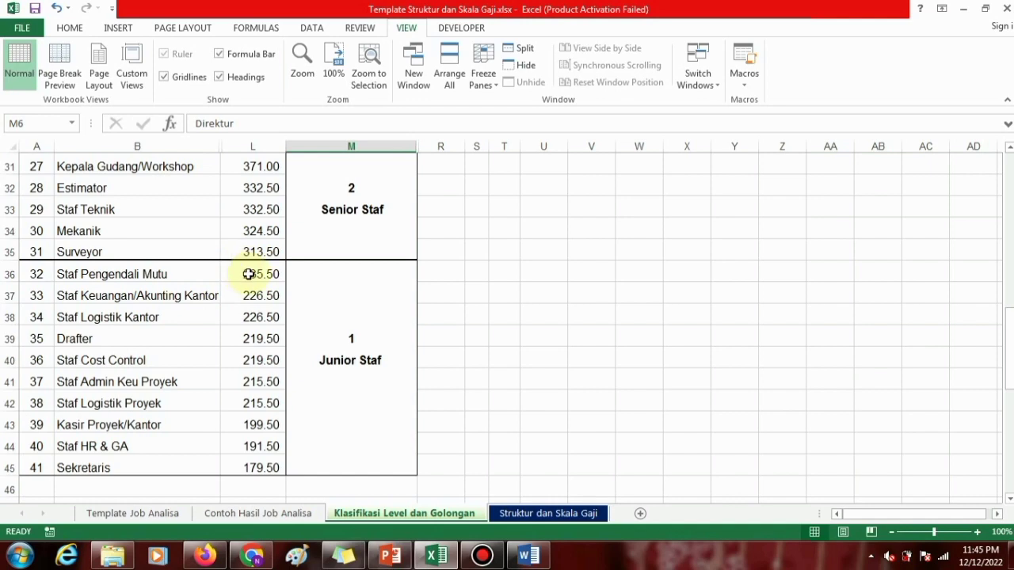
left_click(357, 339)
left_click(351, 360)
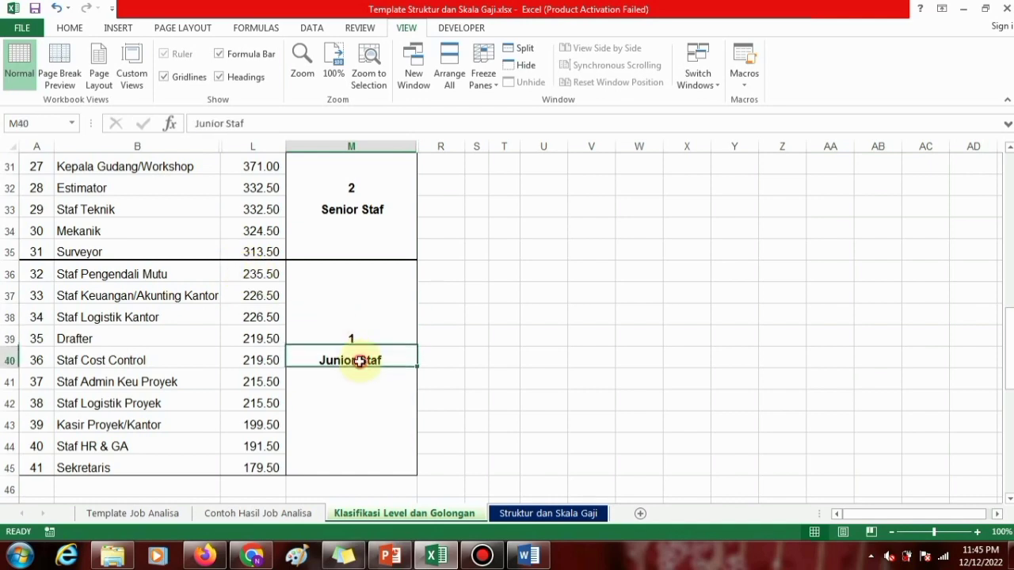
scroll(304, 282, "up", 2)
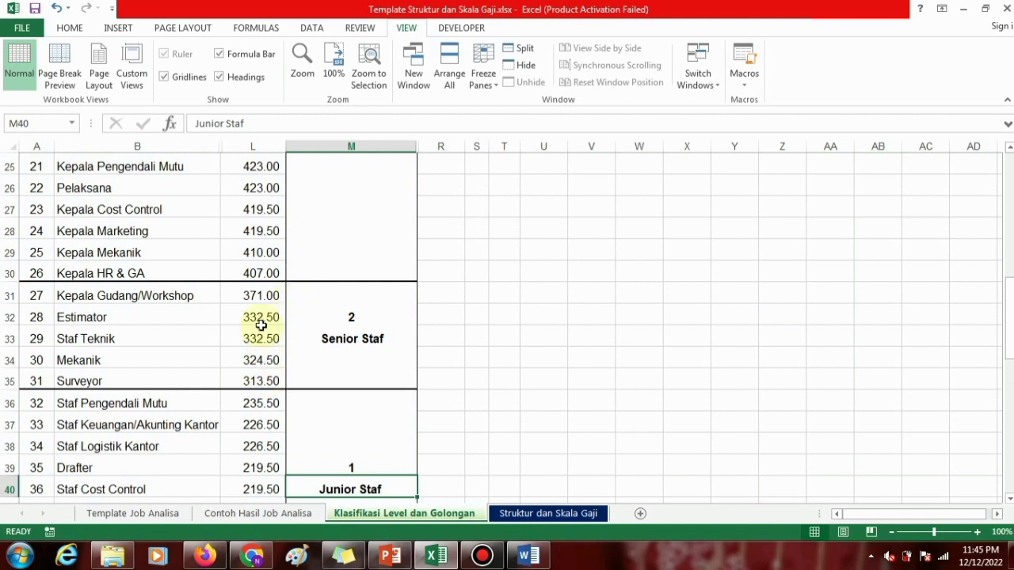
left_click(357, 318)
left_click(384, 338)
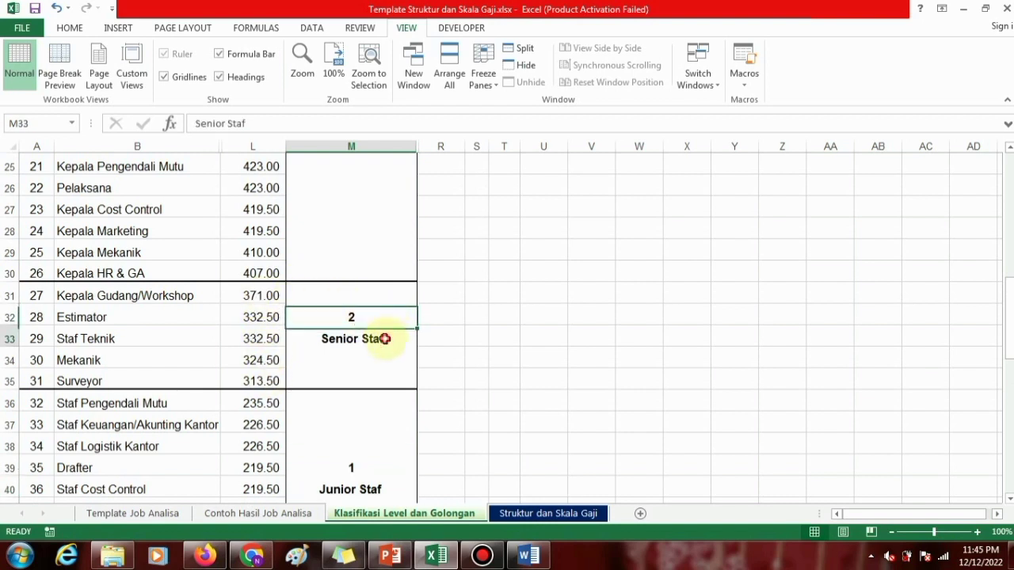
Inspect the lowest and highest totals in the Junior Supervisor group, and select its totals in L19:L30.
scroll(356, 285, "up", 3)
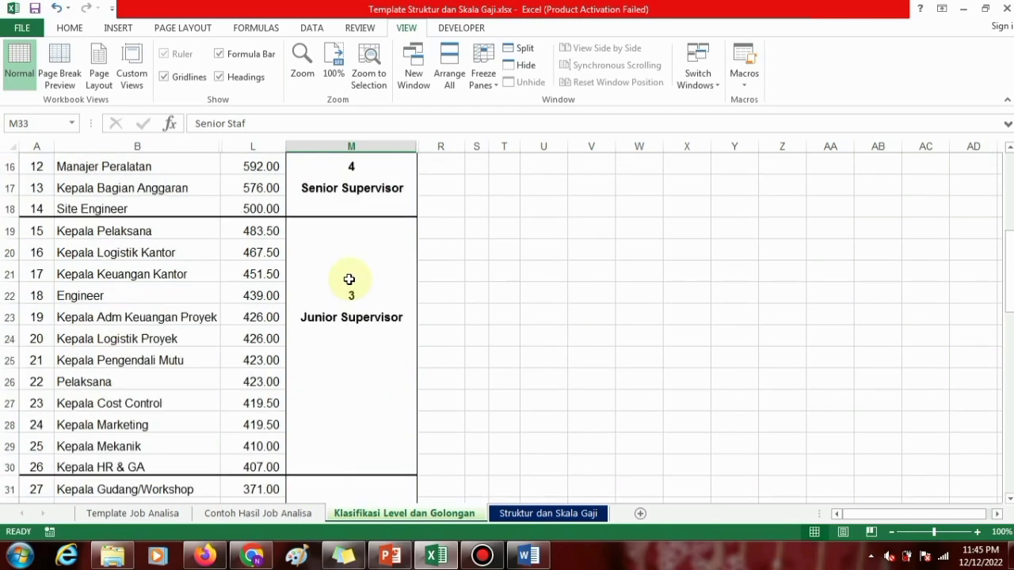
left_click(259, 466)
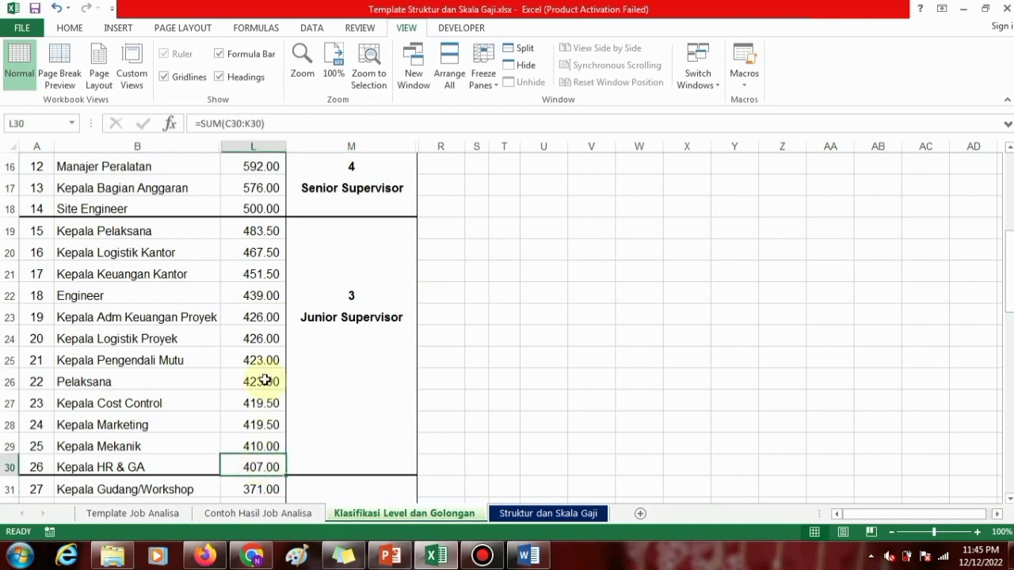
left_click(260, 232)
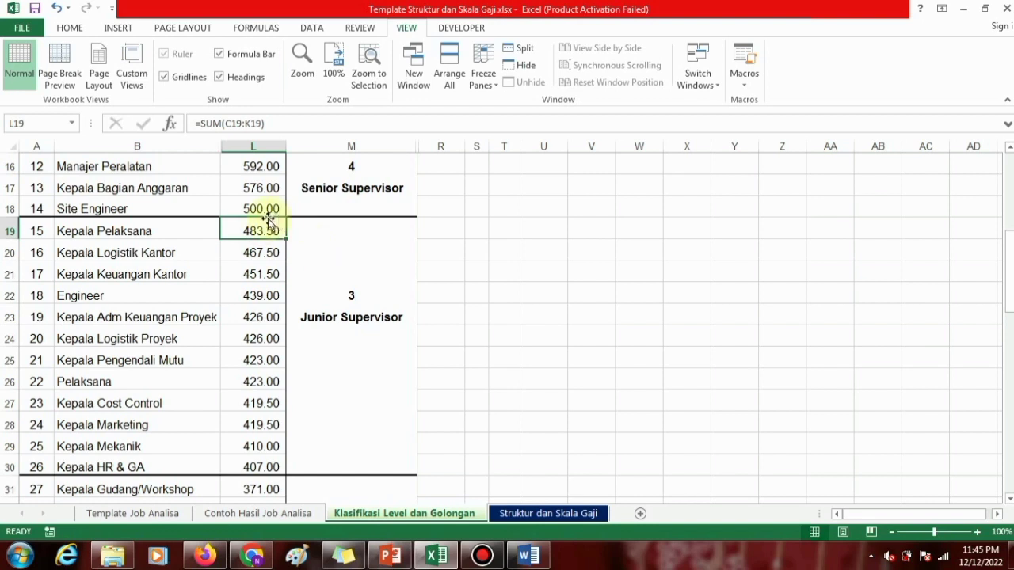
left_click_drag(242, 230, 260, 467)
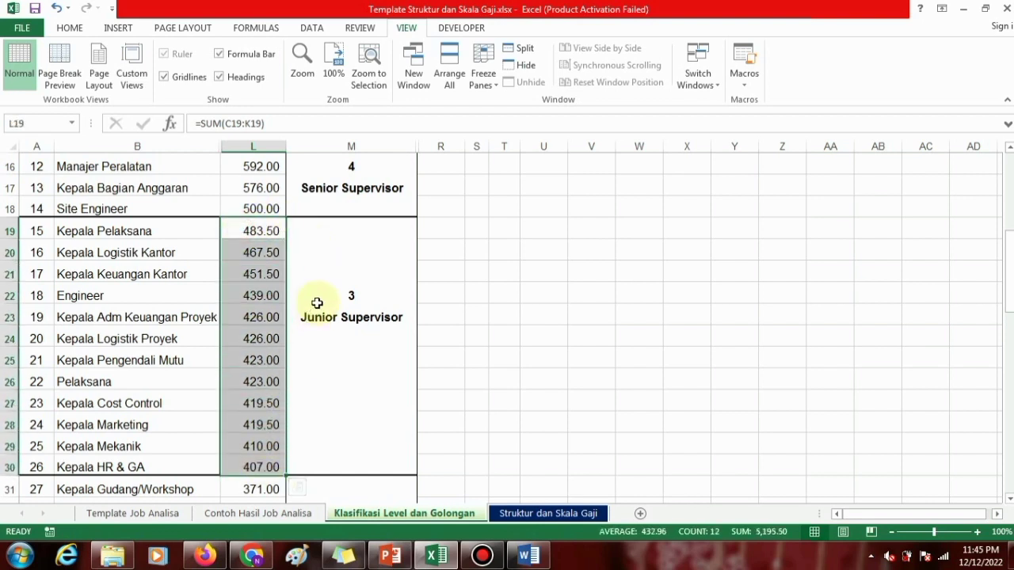
Examine the level 3 Junior Supervisor label and the level 4 Senior Supervisor group, selecting the latter's totals in L16:L18.
left_click(350, 293)
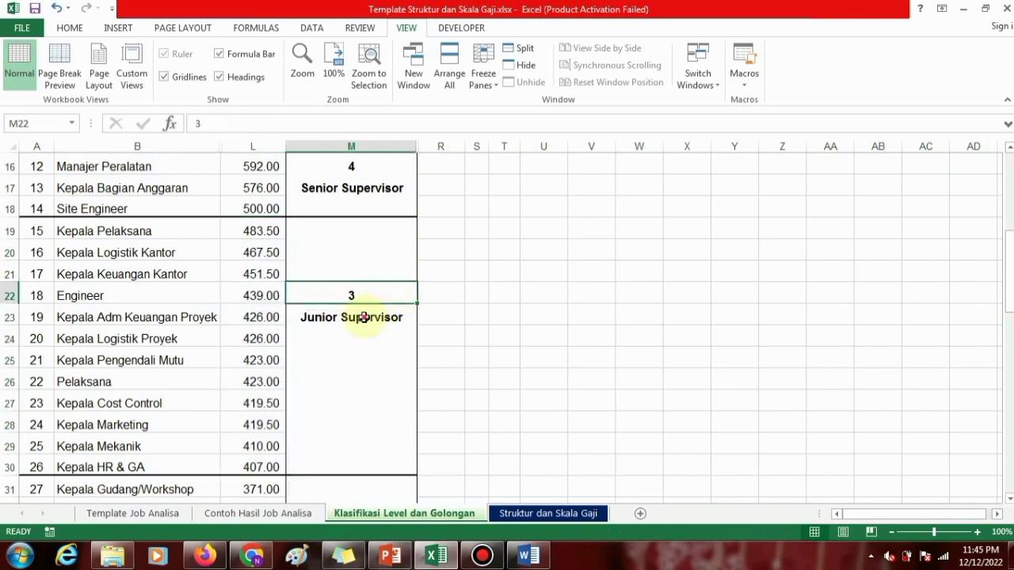
left_click(360, 317)
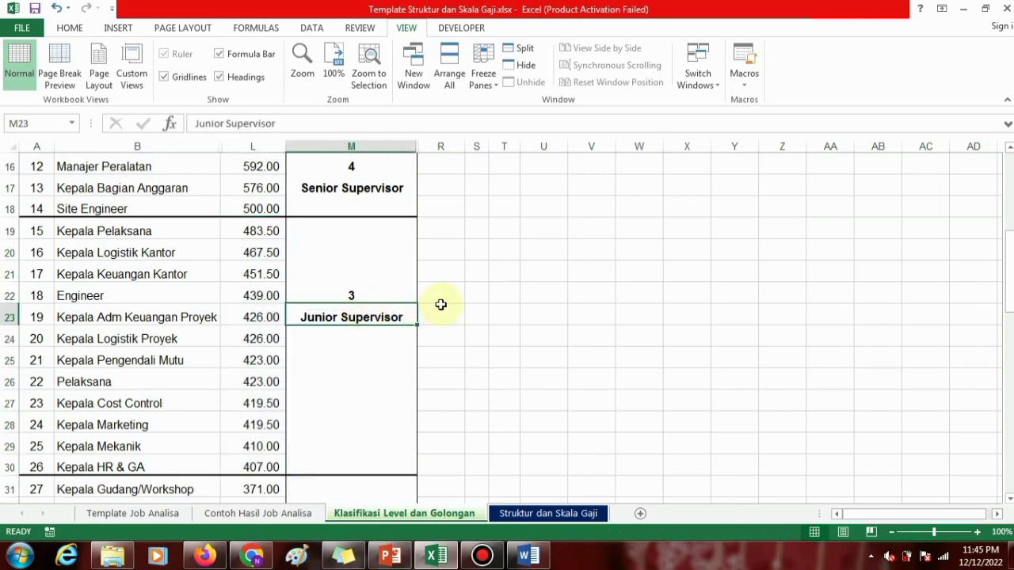
scroll(441, 305, "up", 3)
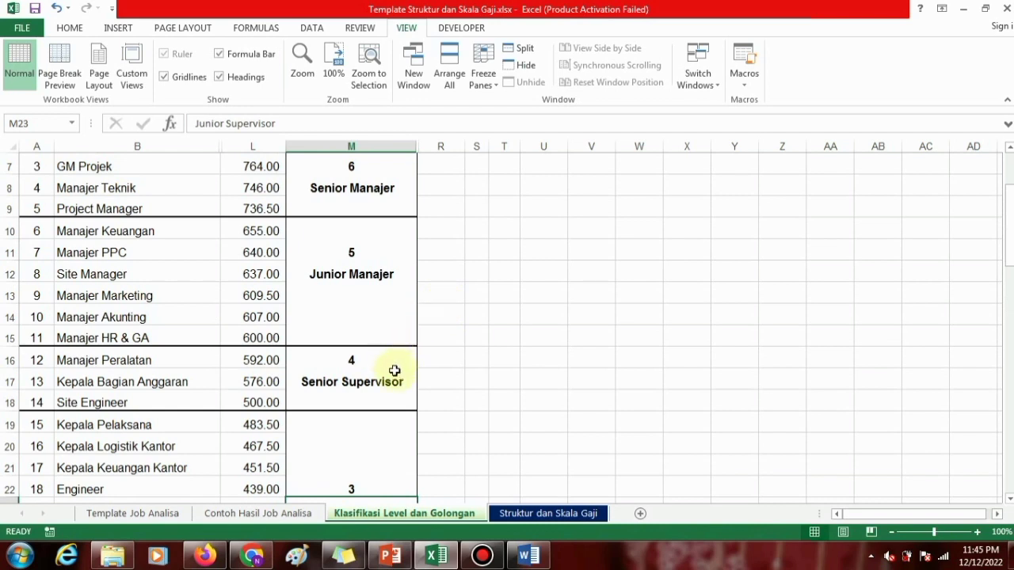
left_click(349, 360)
left_click(253, 359)
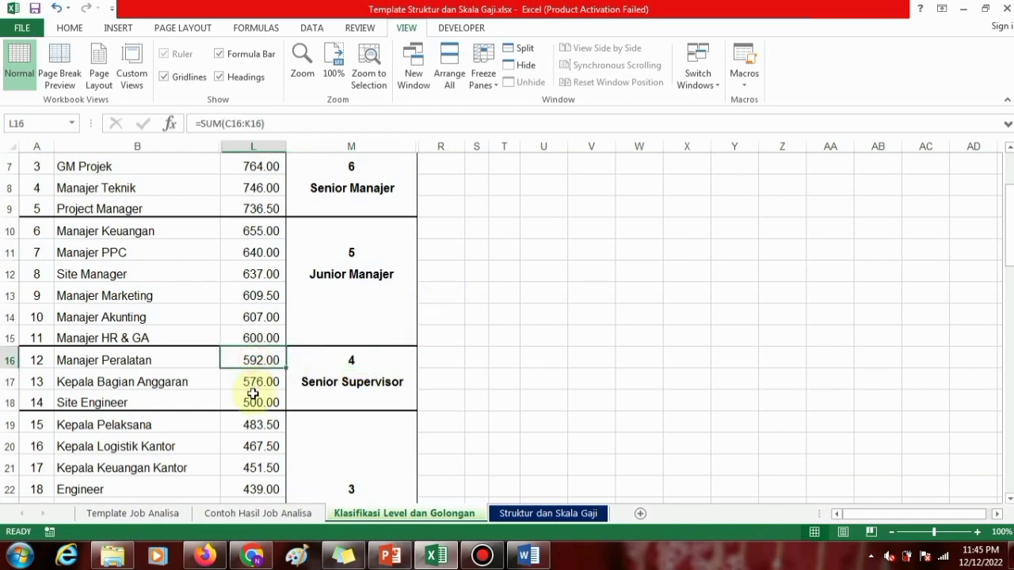
left_click_drag(252, 394, 250, 397)
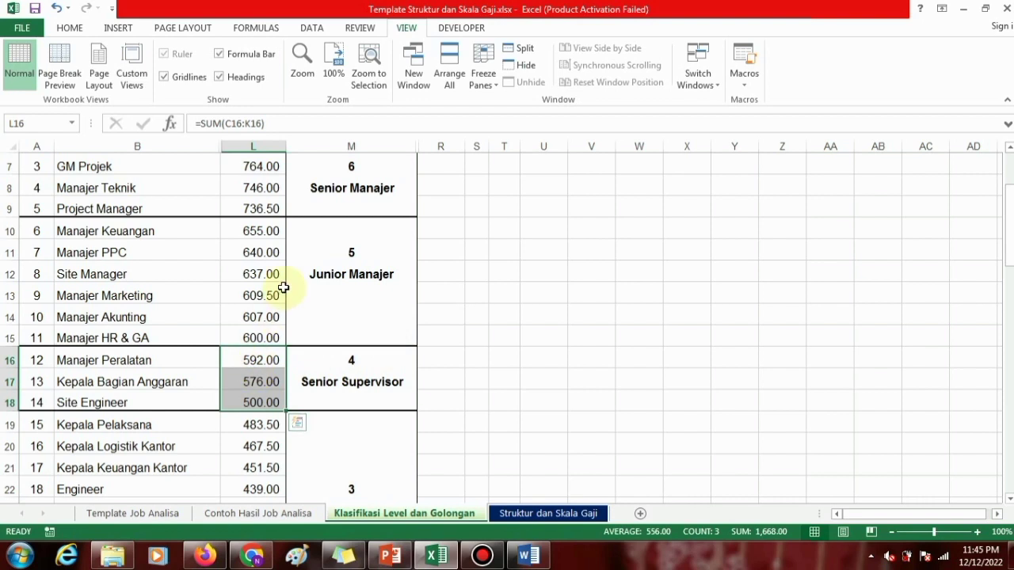
Examine the level 5 Junior Manajer and level 6 Senior Manajer groups along with the position totals they cover.
left_click(405, 278)
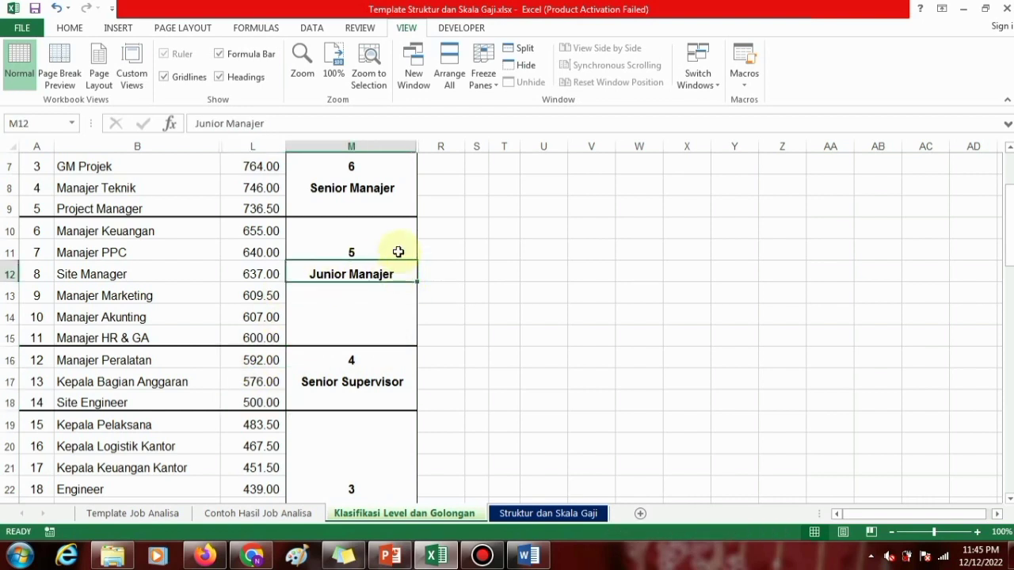
left_click(398, 252)
left_click_drag(257, 230, 263, 334)
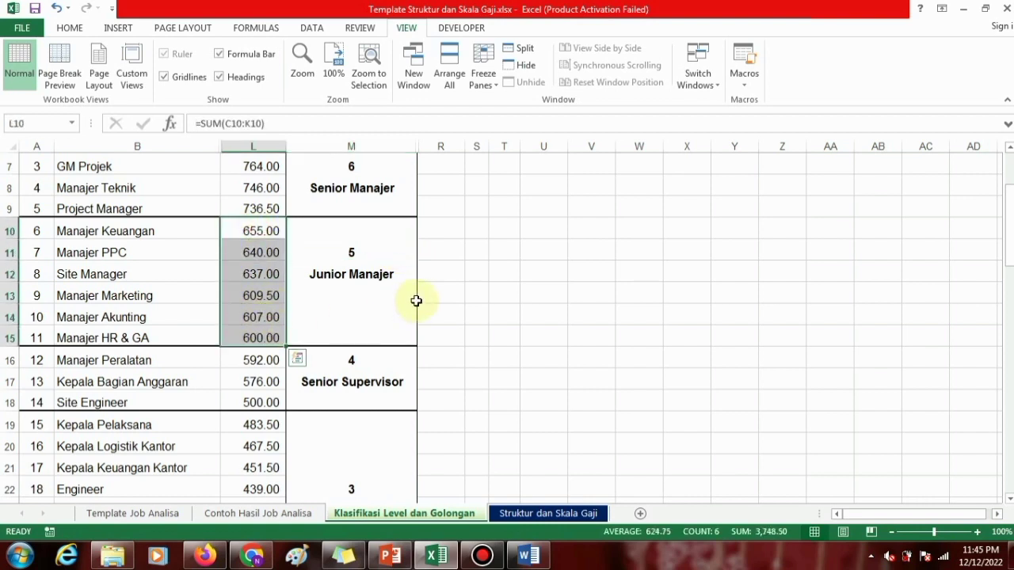
scroll(464, 276, "up", 2)
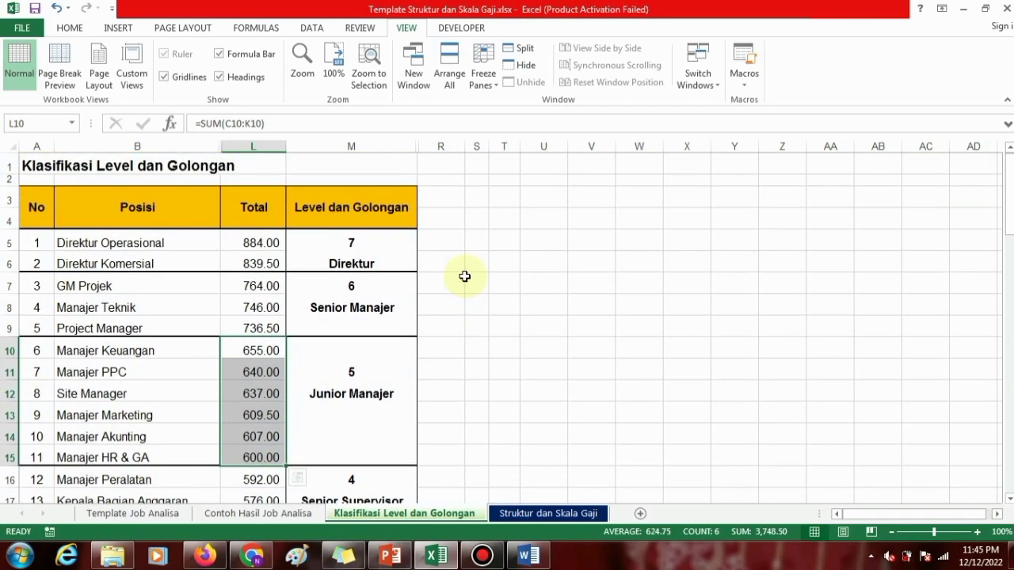
left_click(387, 307)
left_click(360, 287)
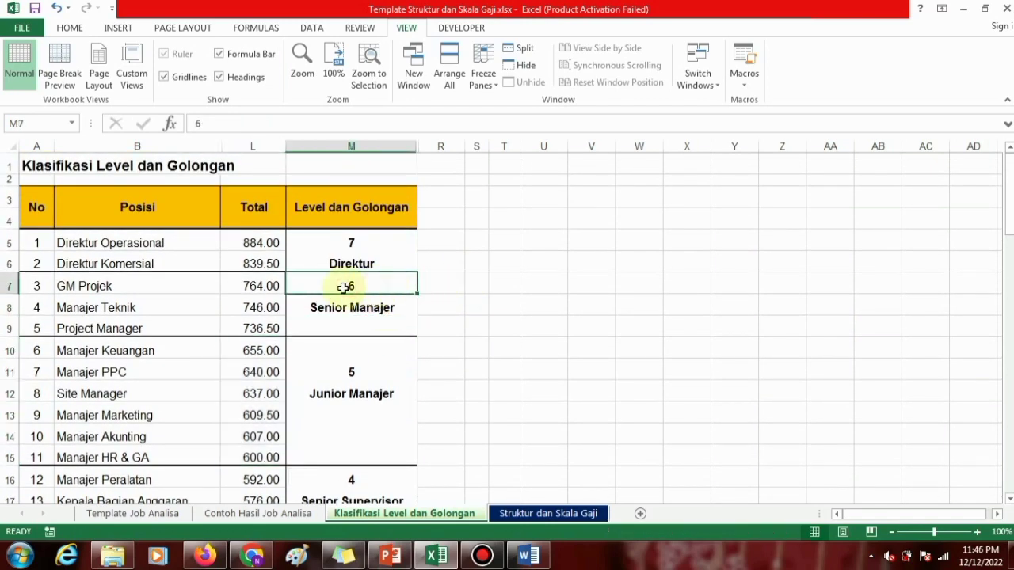
left_click_drag(270, 286, 271, 339)
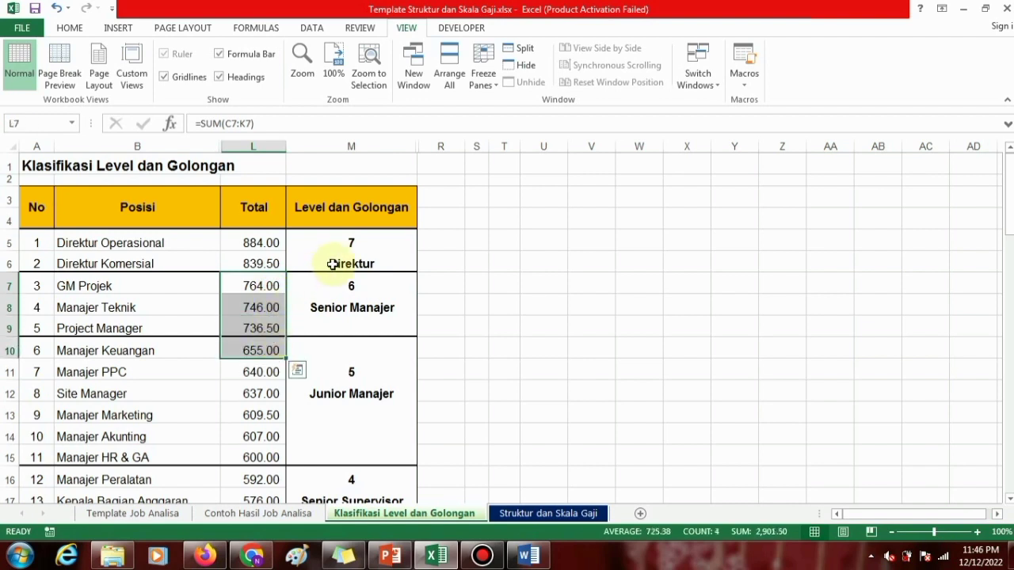
Examine the level 7 Direktur group with its totals in L5:L6, and select the Level dan Golongan heading.
left_click(405, 264)
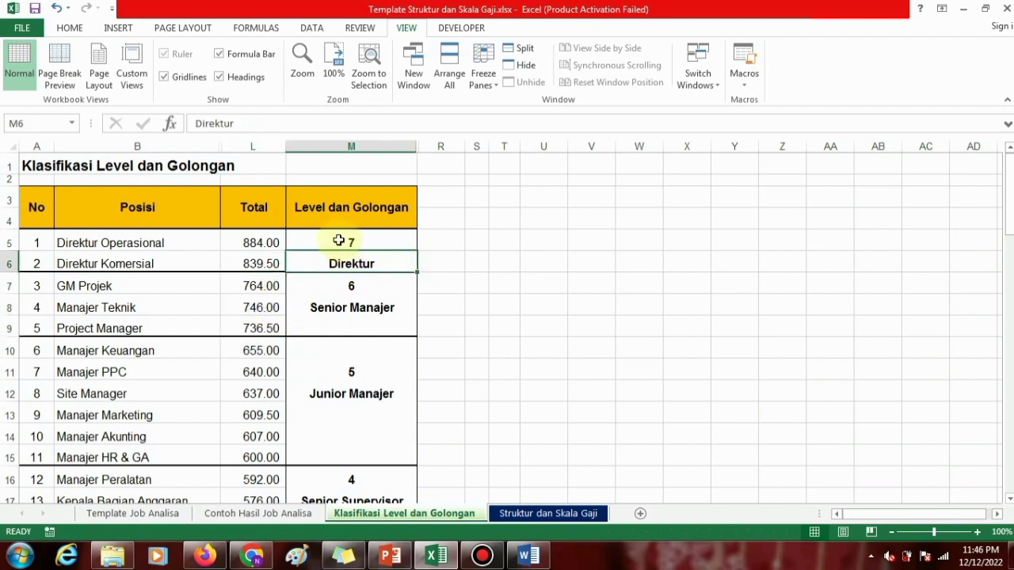
left_click(338, 240)
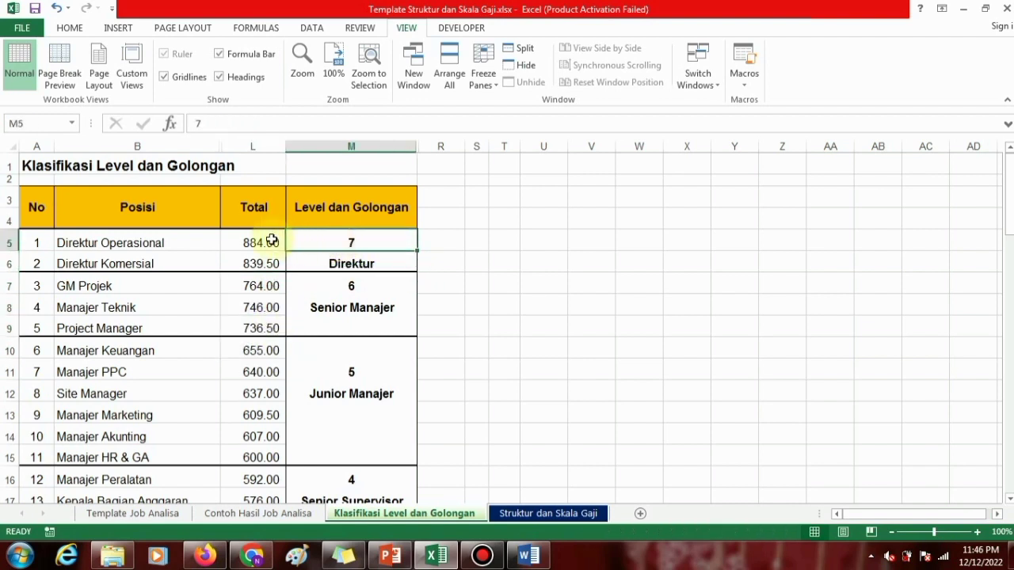
left_click_drag(266, 240, 259, 260)
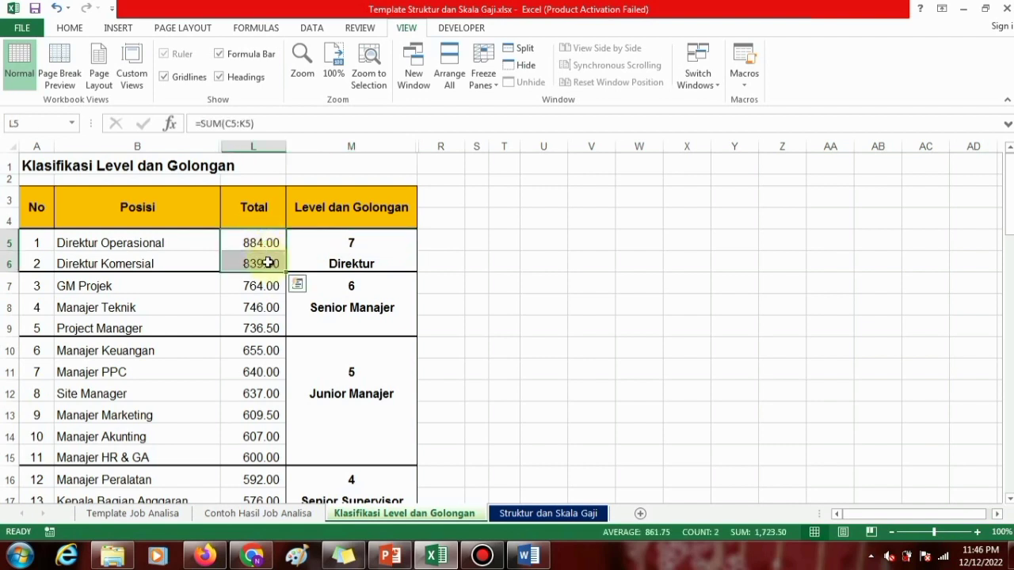
left_click(505, 263)
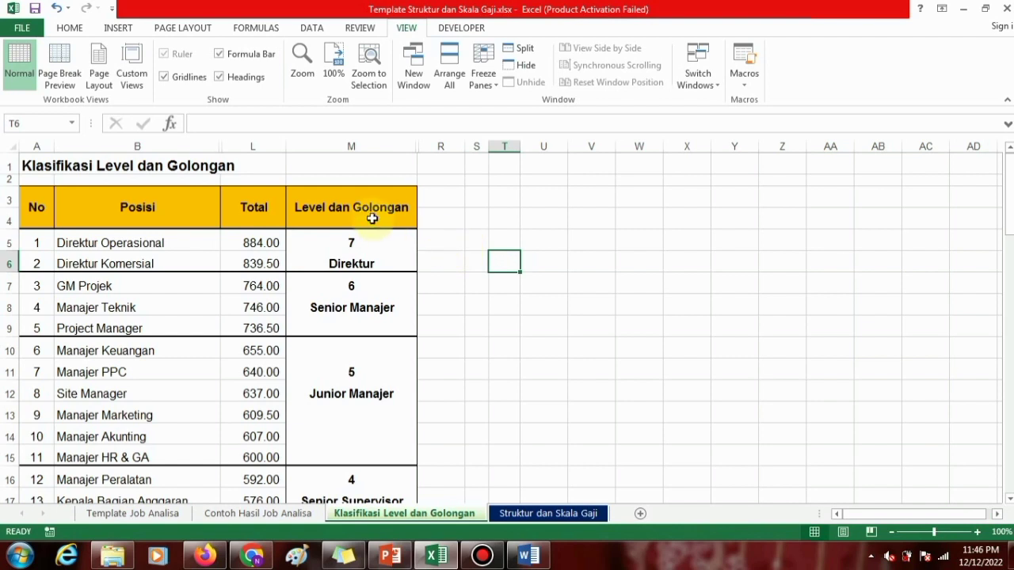
left_click(314, 209)
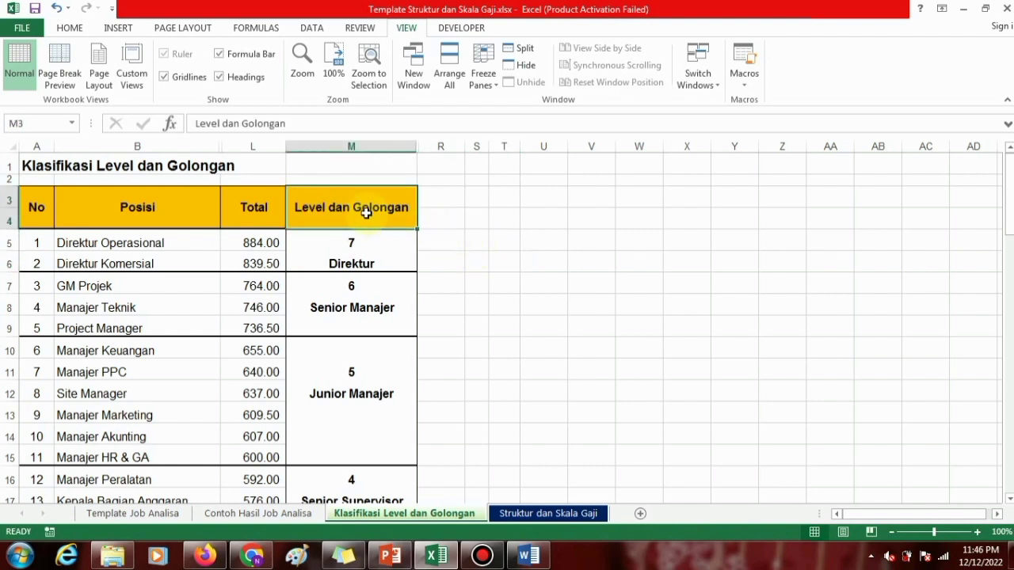
Open the Struktur dan Skala Gaji sheet and review the salary table's Level and Golongan columns.
left_click(532, 516)
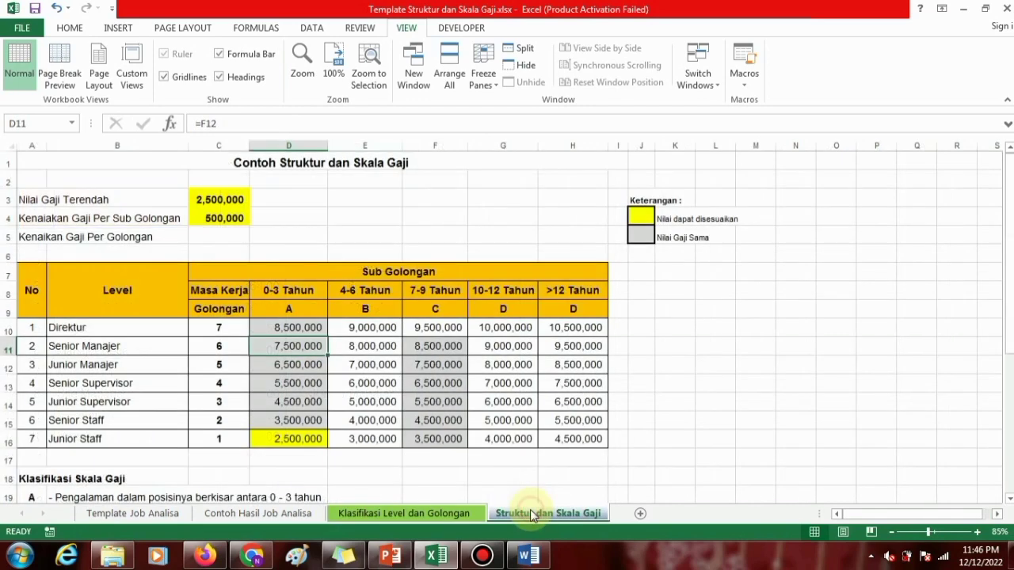
left_click(650, 326)
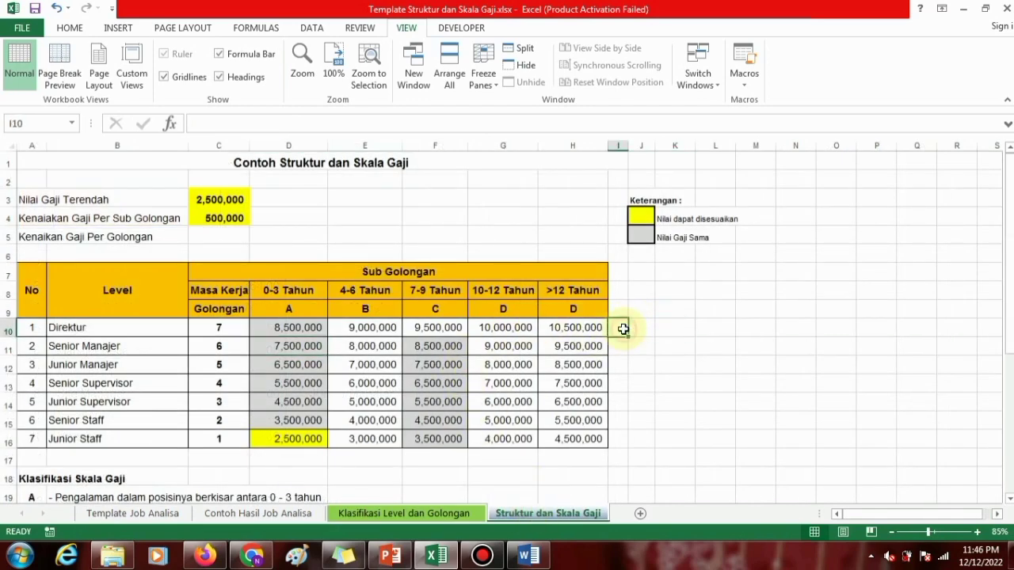
left_click_drag(32, 282, 493, 439)
left_click(115, 311)
left_click_drag(115, 311, 130, 436)
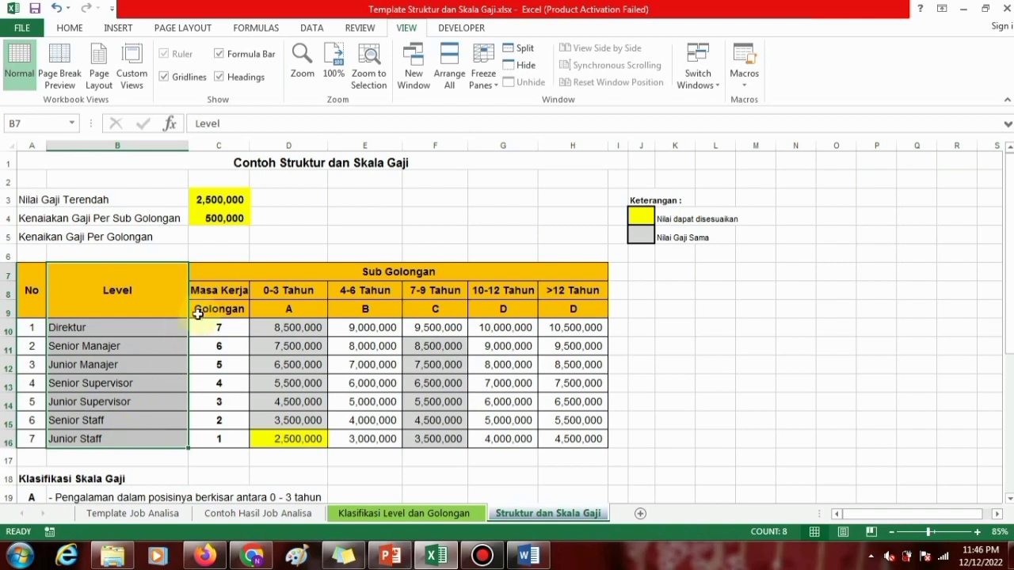
left_click_drag(201, 309, 210, 440)
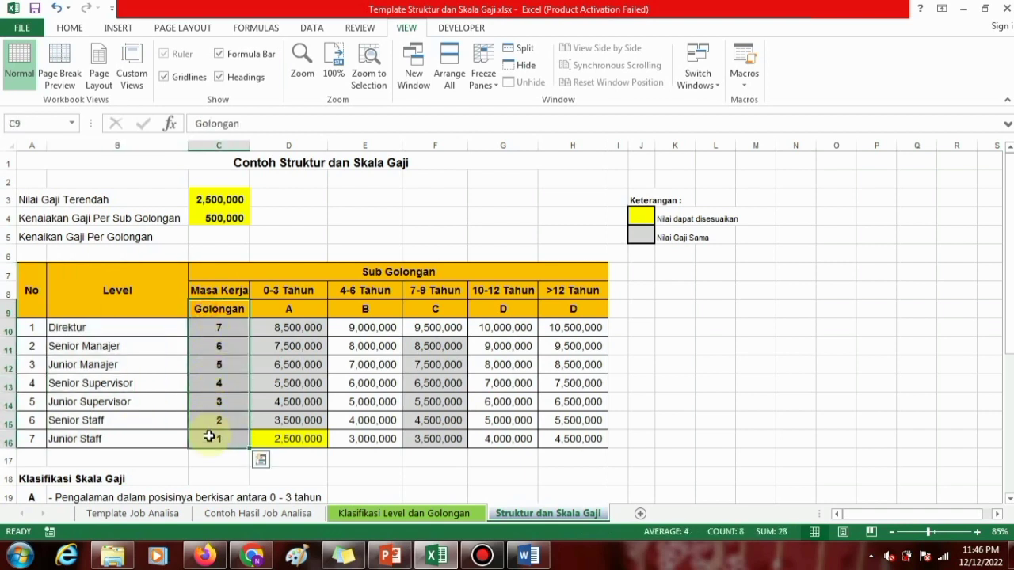
Review the Sub Golongan heading, the 0-3 Tahun working-period column and the Klasifikasi Skala Gaji notes below the table.
left_click(331, 275)
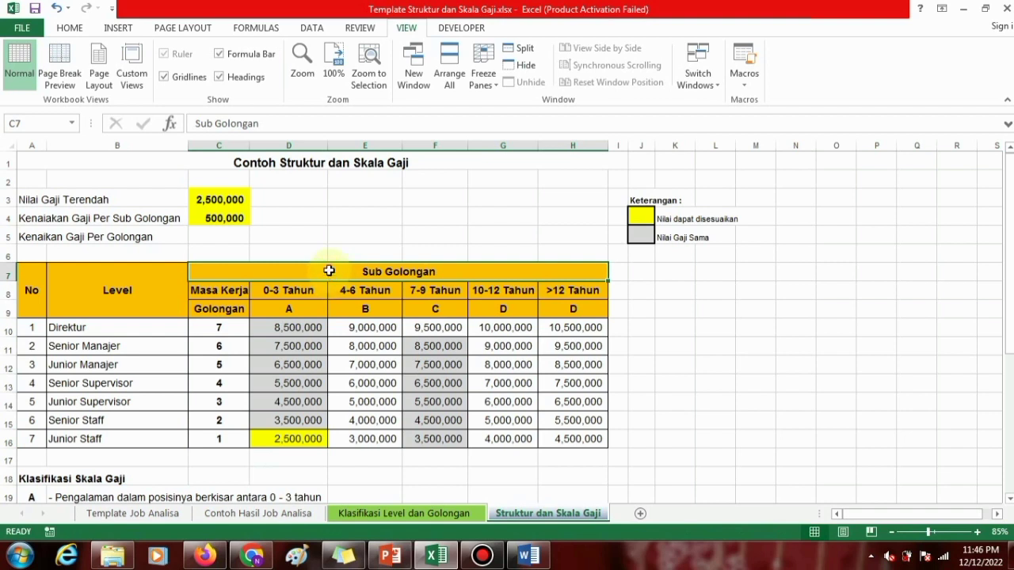
left_click(301, 291)
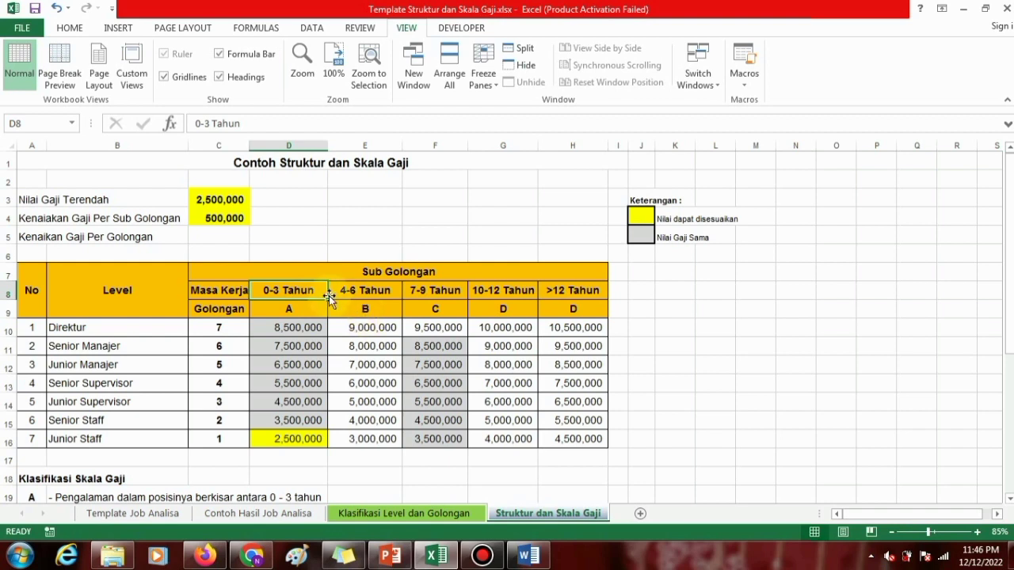
left_click(658, 293)
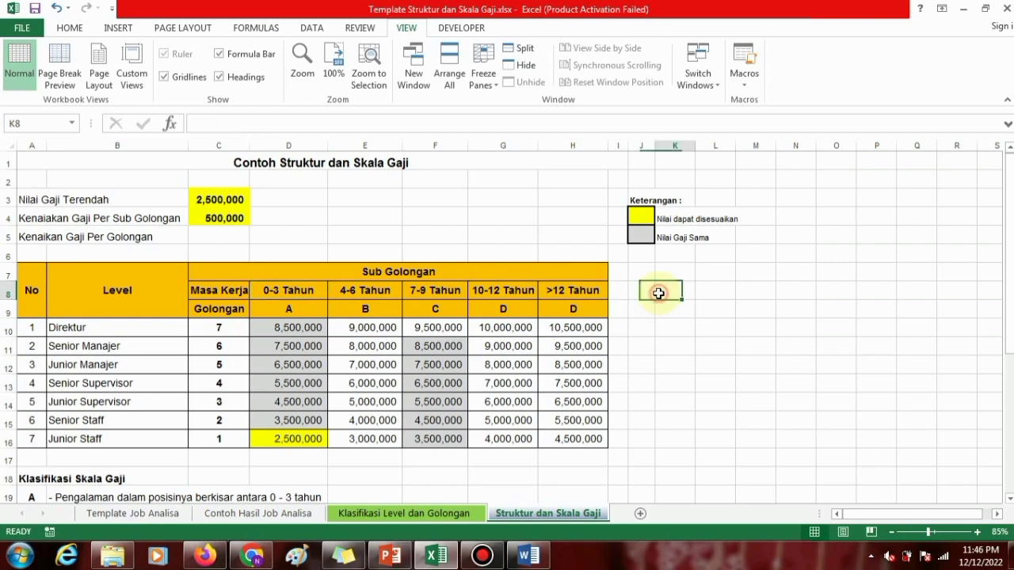
scroll(619, 296, "down", 2)
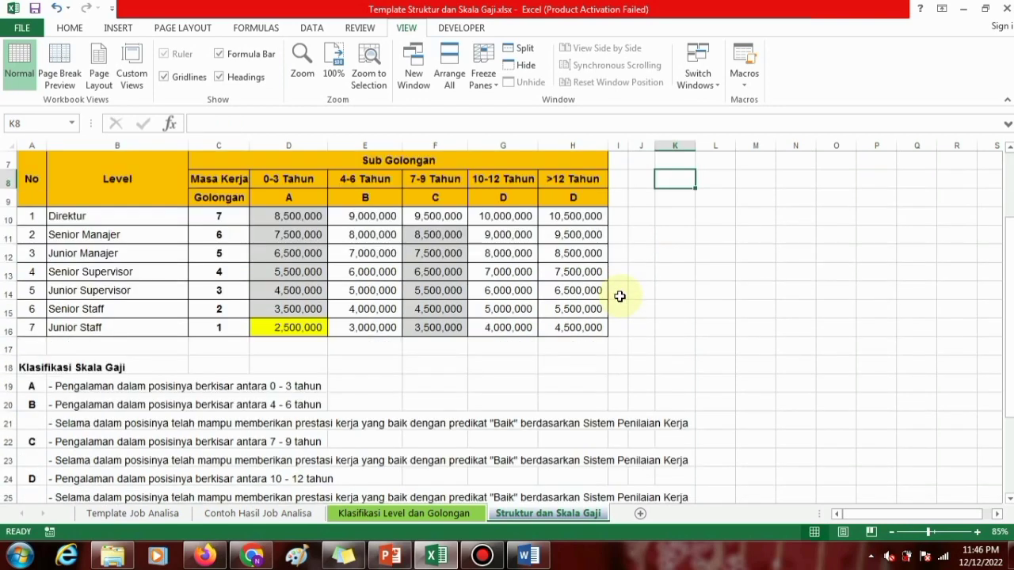
scroll(619, 296, "up", 2)
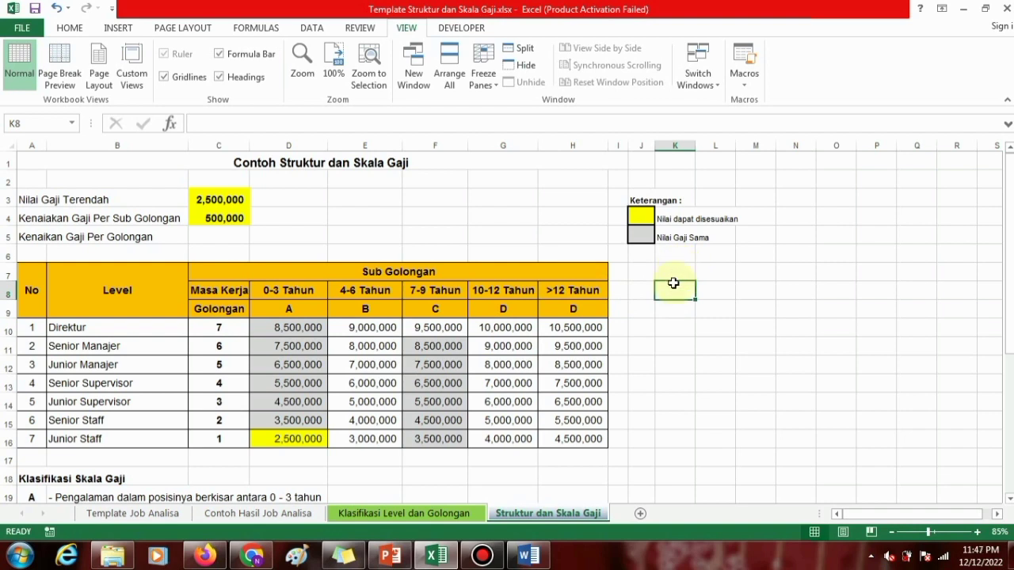
Check the Sub Golongan letters and change the code under >12 Tahun in H9 to E.
left_click(339, 271)
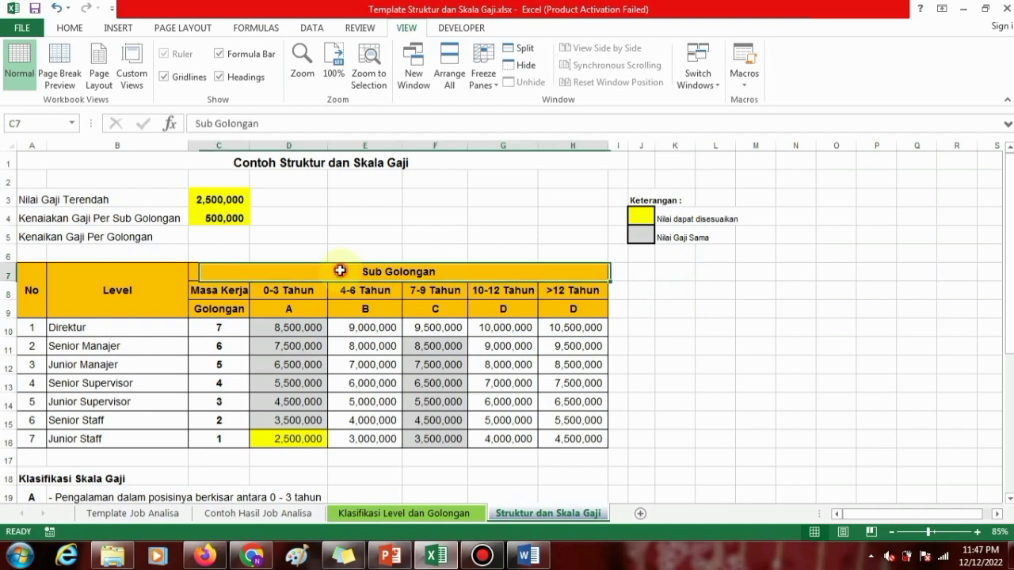
left_click(283, 309)
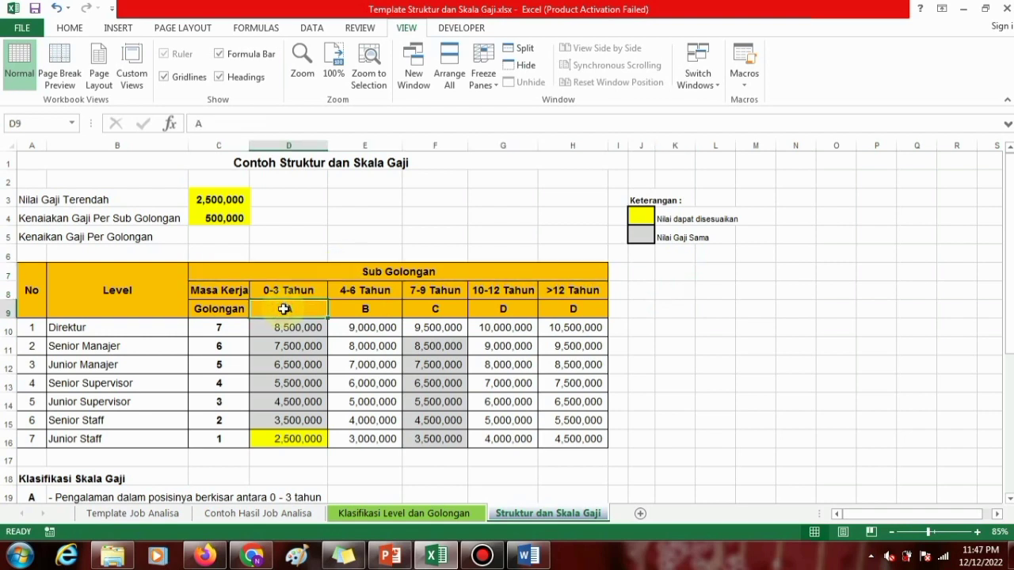
left_click(562, 314)
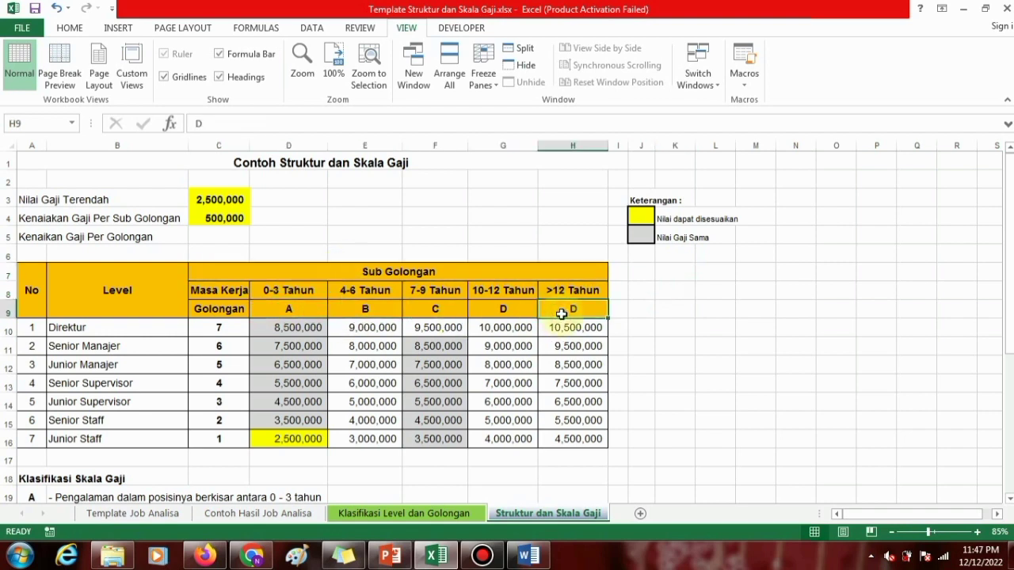
type("E")
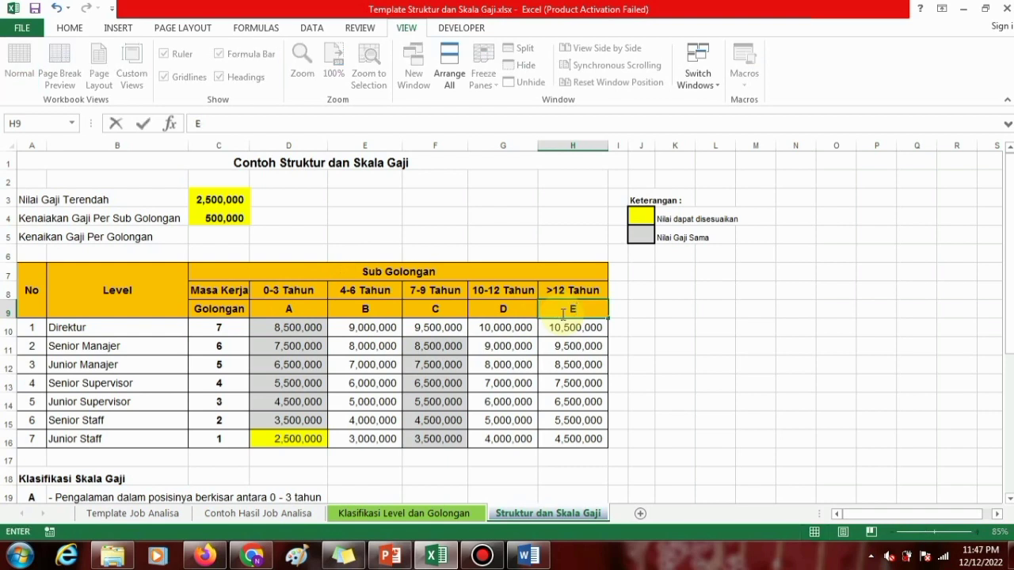
key("Return")
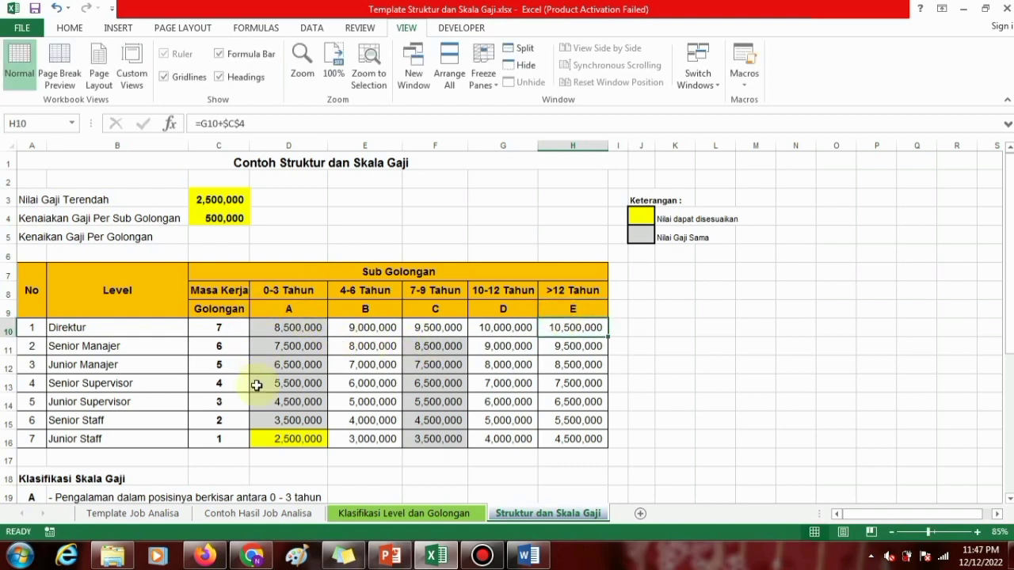
Examine how golongan 1 combines with sub golongan A and the working-period headings, and inspect Junior Staff's 0-3 Tahun salary formula.
left_click(236, 436)
left_click(273, 311)
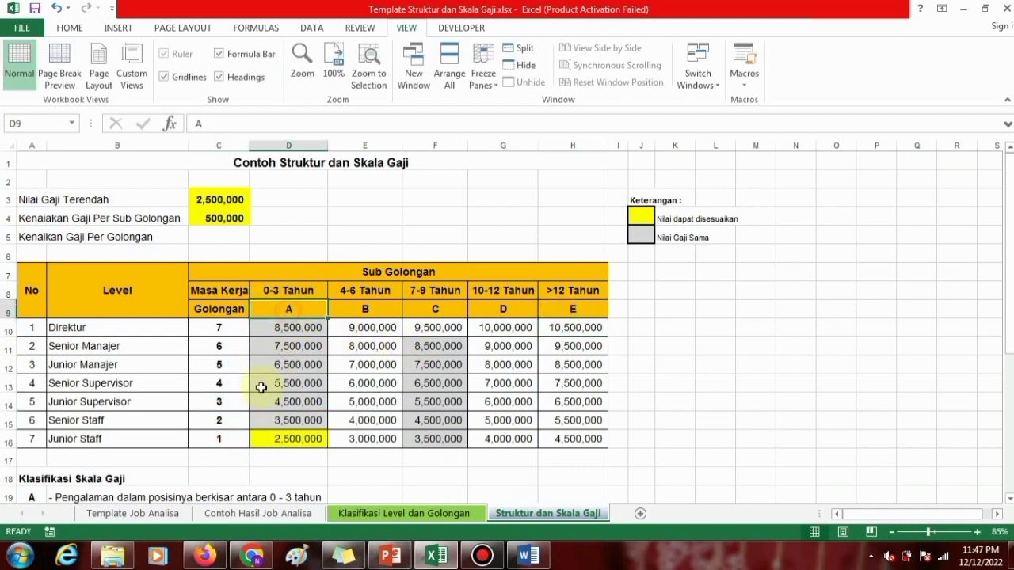
left_click(224, 435)
left_click(360, 294)
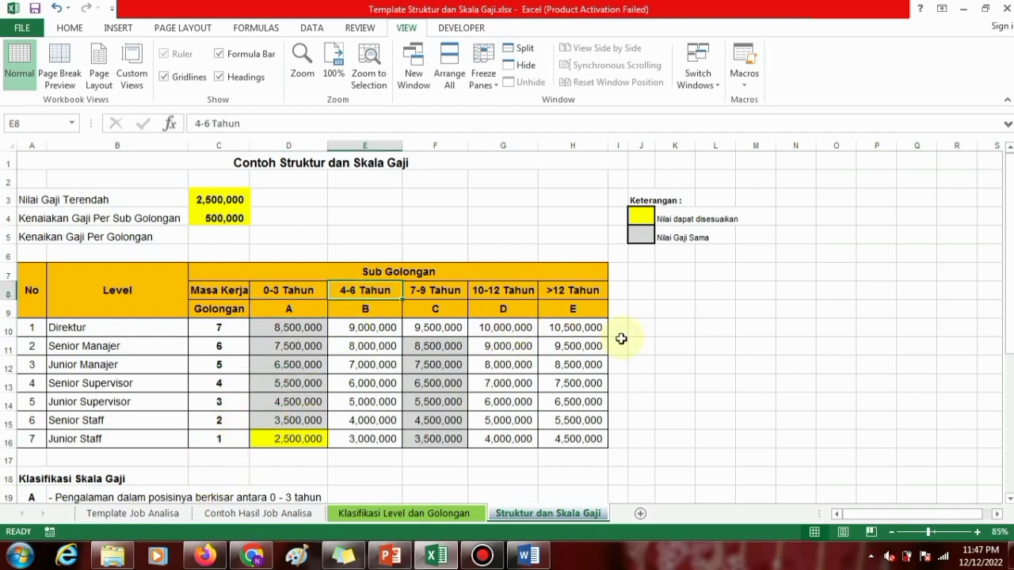
left_click_drag(290, 288, 563, 294)
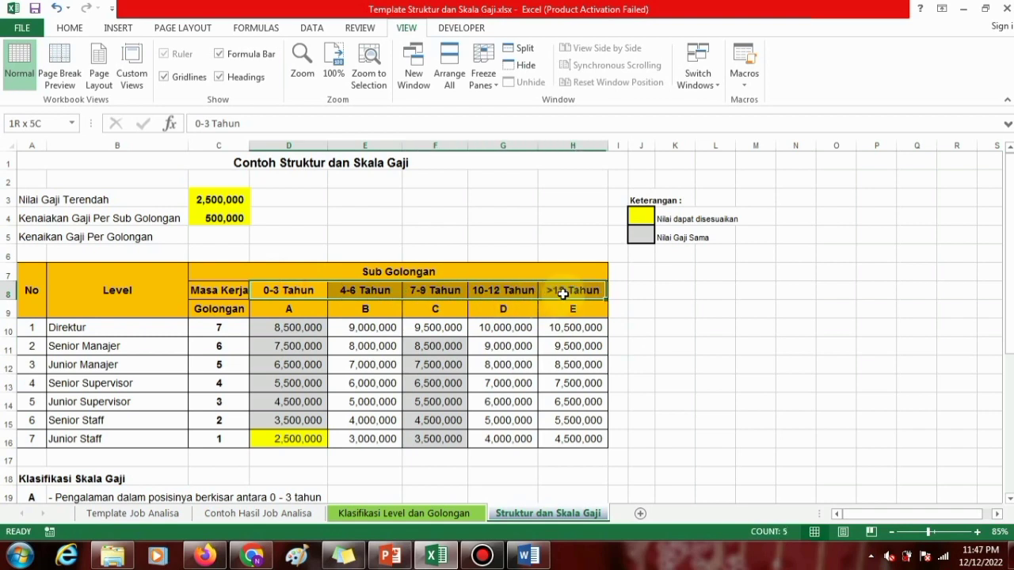
left_click(662, 291)
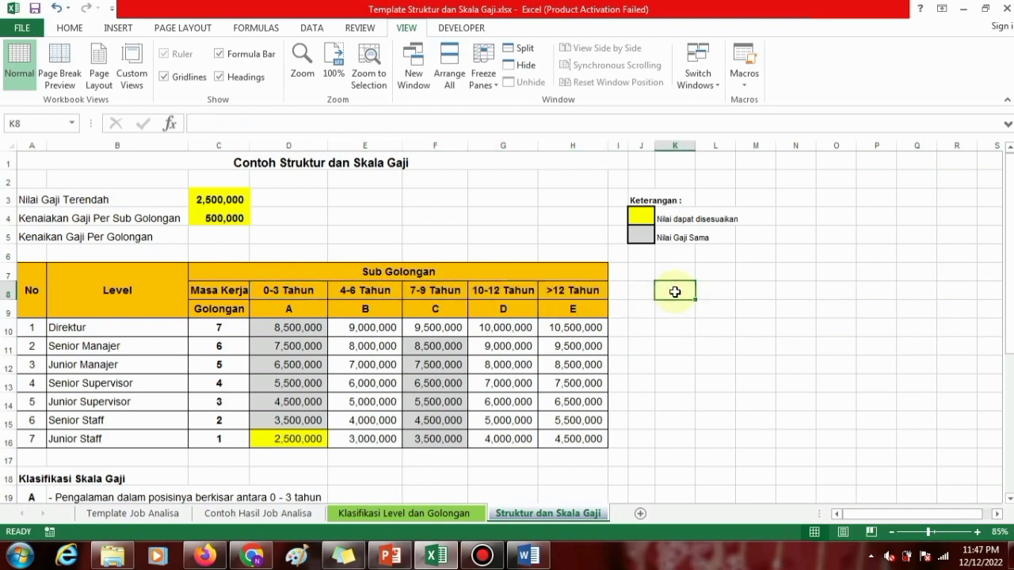
left_click(673, 307)
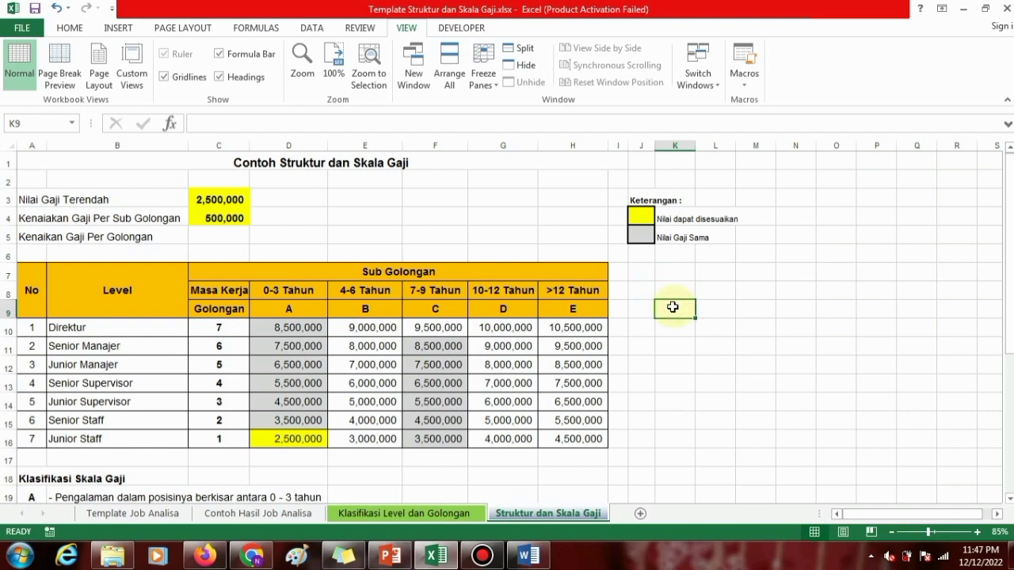
left_click(293, 438)
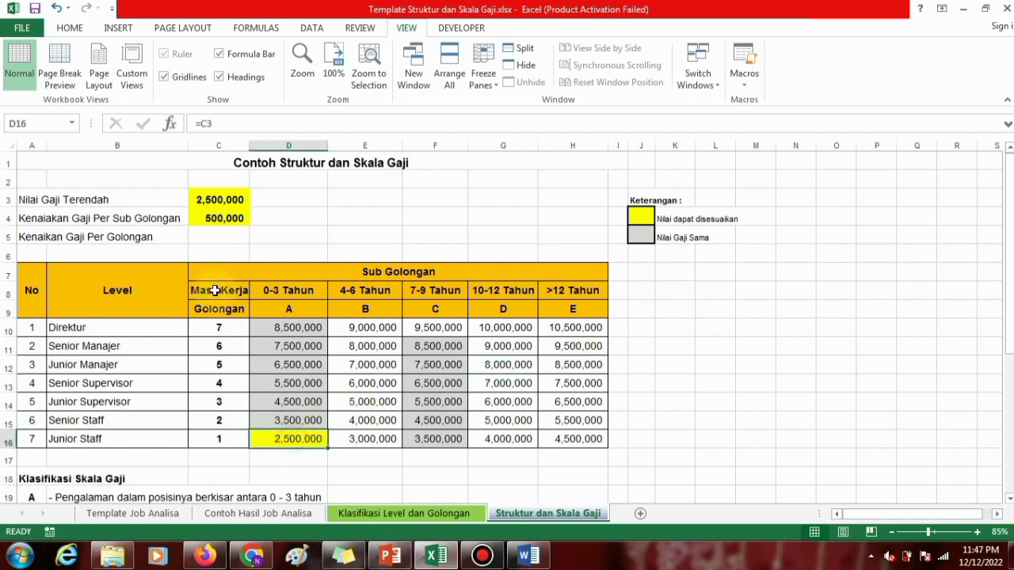
Compare the Nilai Gaji Terendah input with Junior Staff's 0-3 Tahun salary and read the yellow entry in the Keterangan legend.
left_click(28, 200)
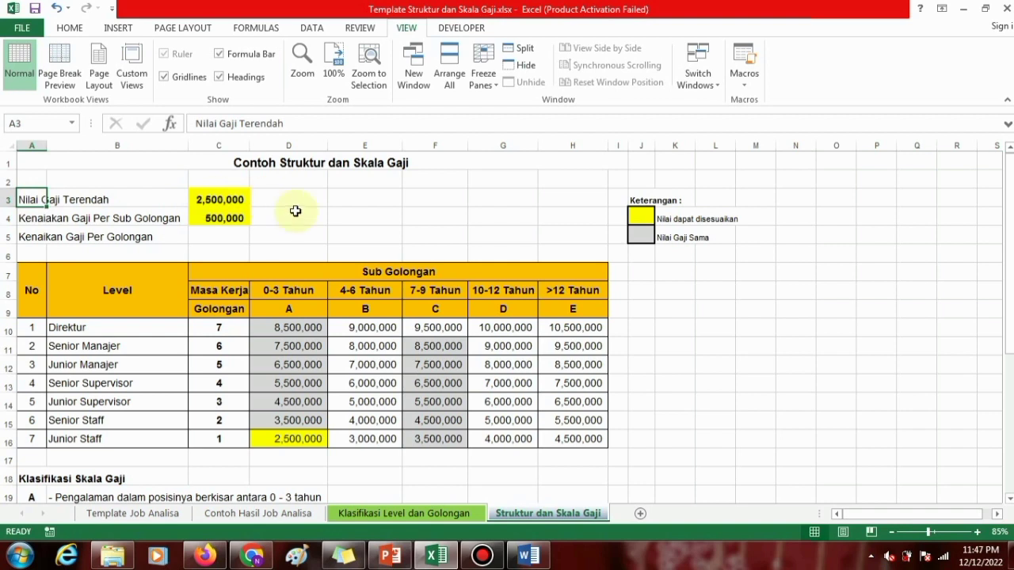
left_click(236, 199)
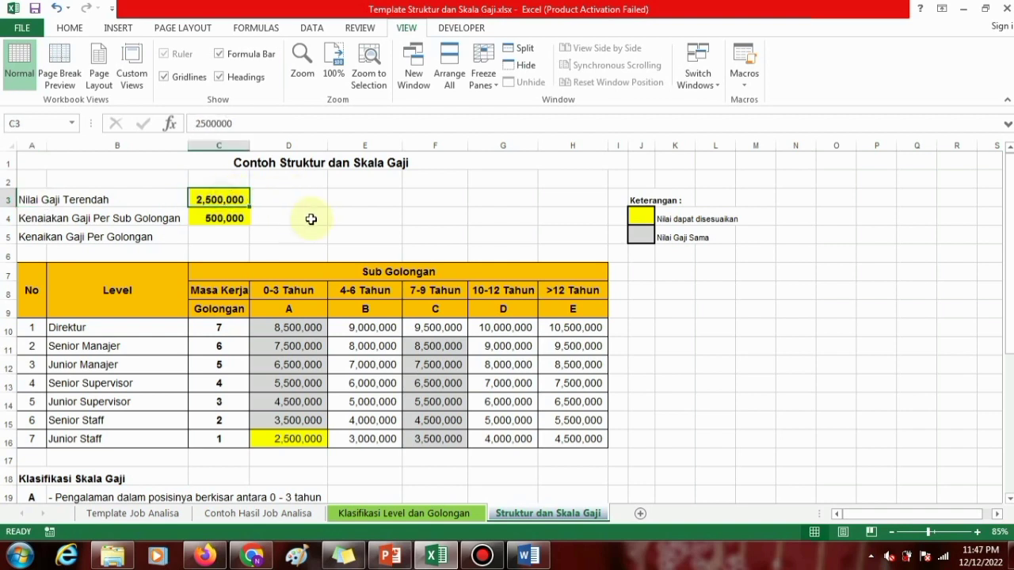
left_click(141, 440)
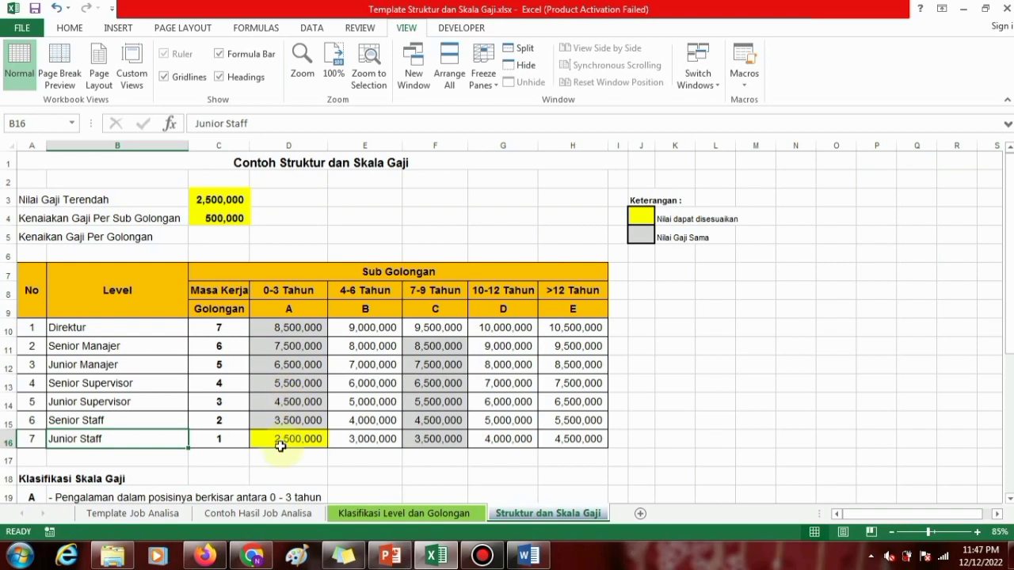
left_click(279, 440)
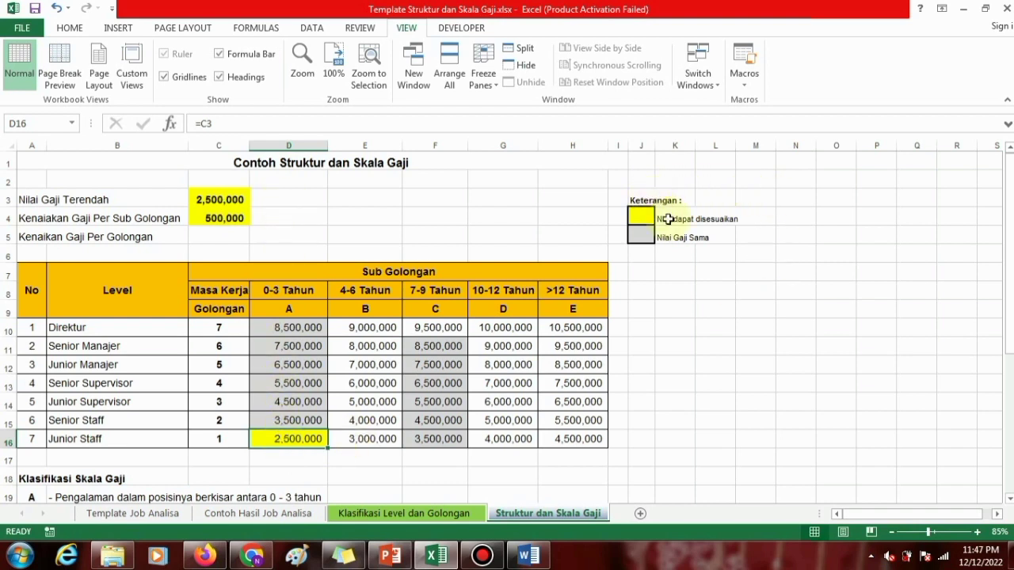
left_click(640, 200)
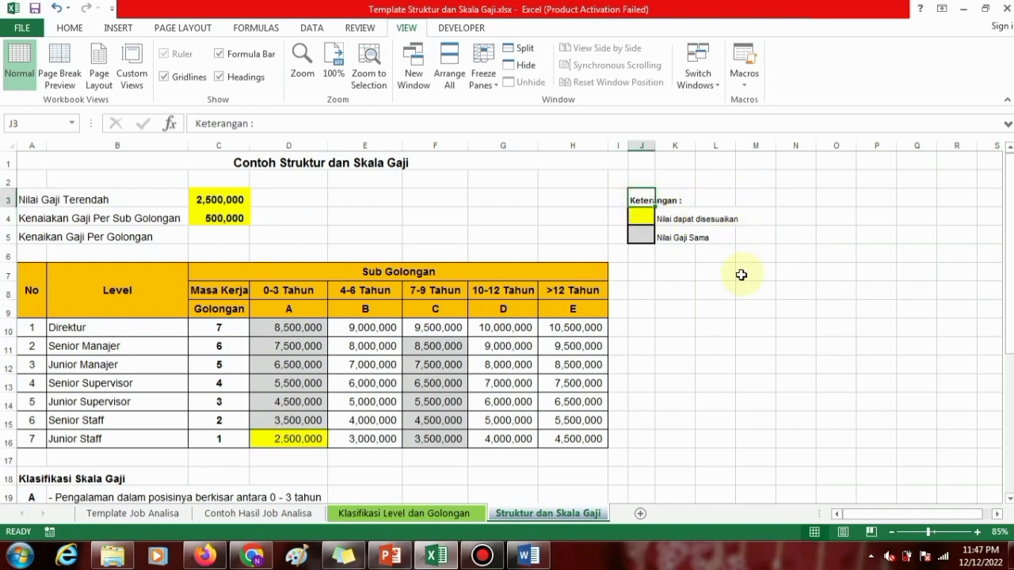
left_click(645, 214)
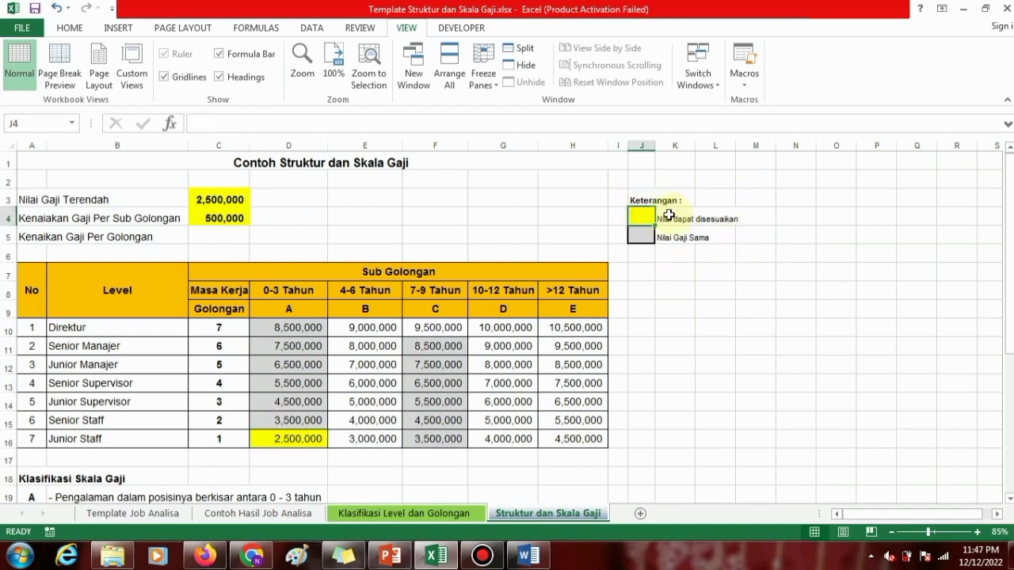
left_click(667, 215)
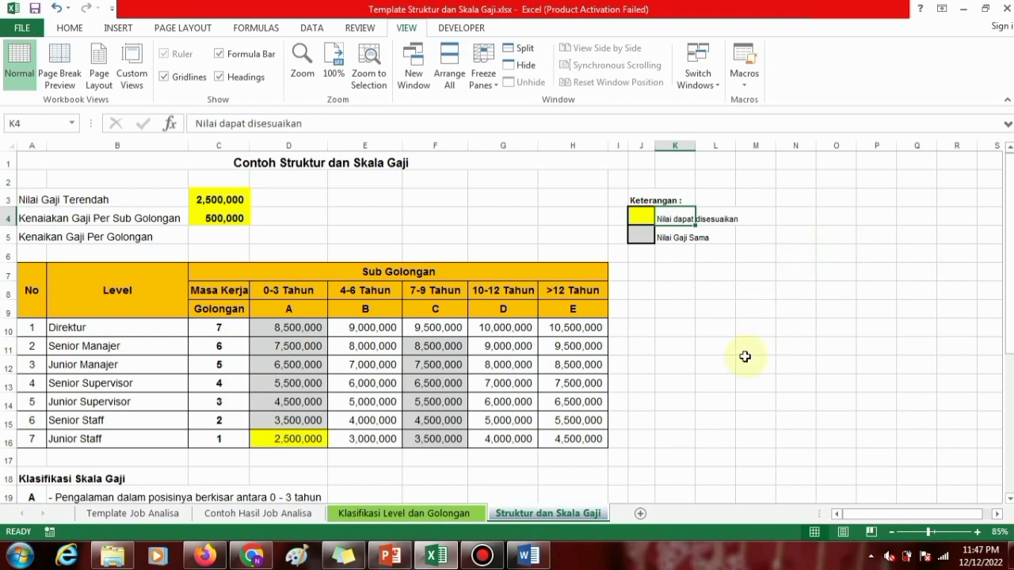
Set the Nilai Gaji Terendah value in C3 to 3,400,000.
left_click(286, 194)
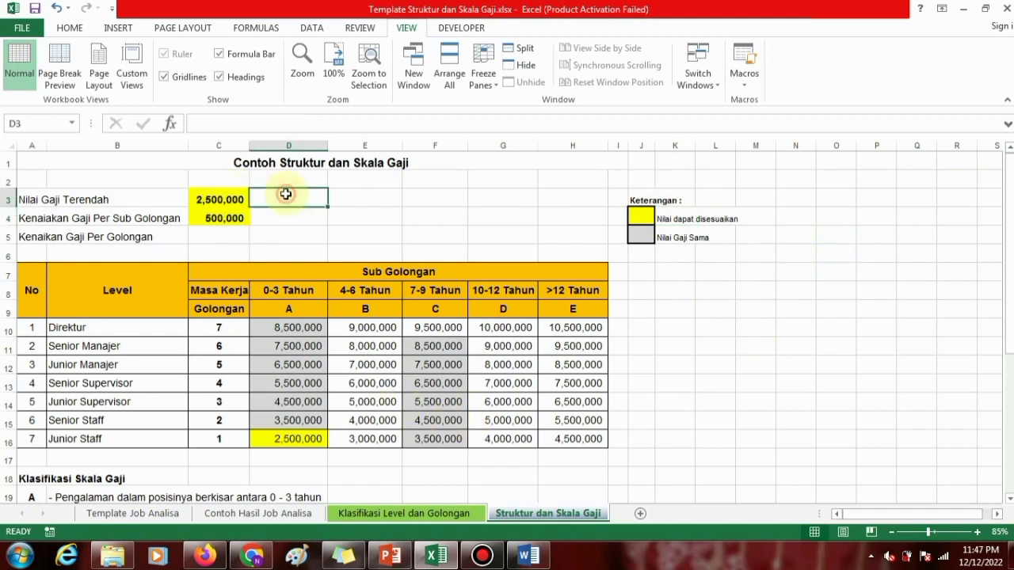
left_click(224, 200)
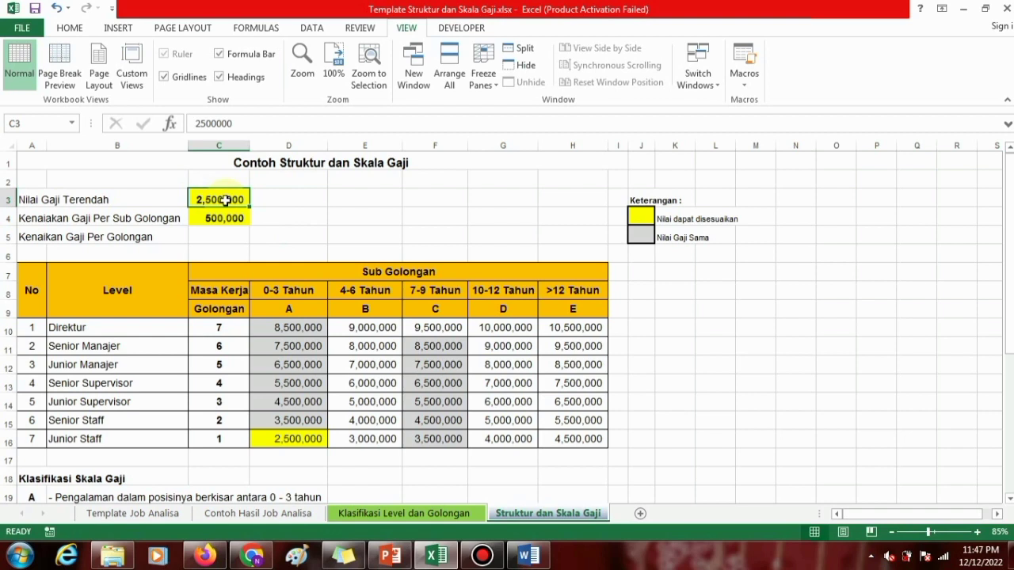
type("3")
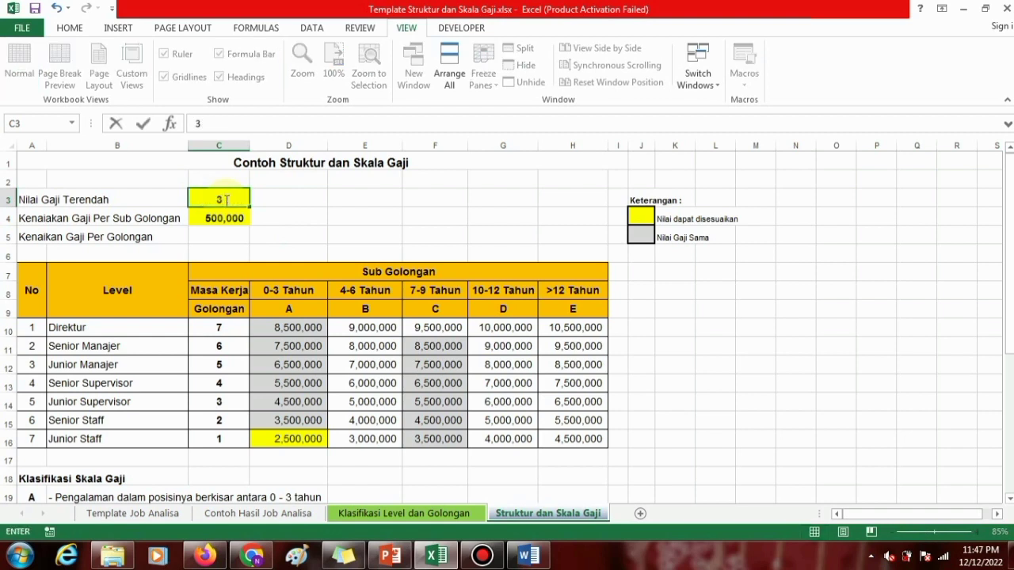
type("400000")
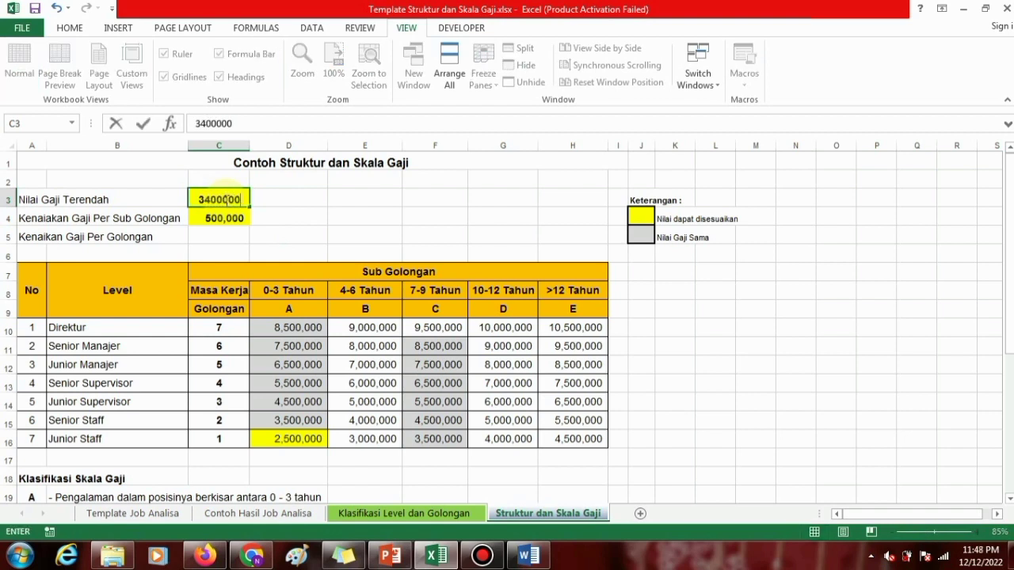
key("Return")
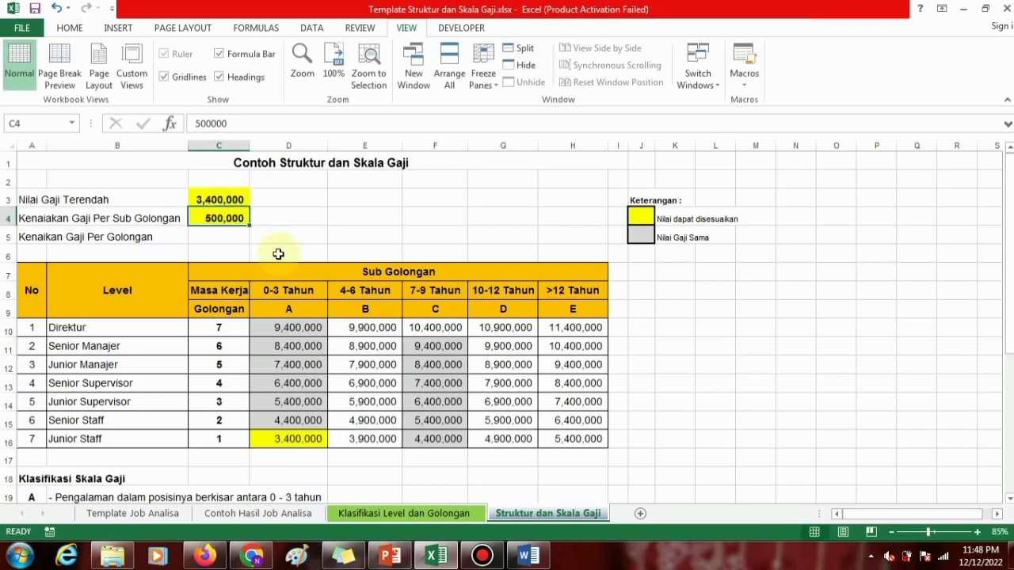
Review the recalculated salaries across levels and sub golongan against Nilai Gaji Terendah, and inspect Direktur's 0-3 Tahun formula, leaving the table data in place.
left_click_drag(306, 325, 507, 327)
left_click_drag(522, 376, 566, 431)
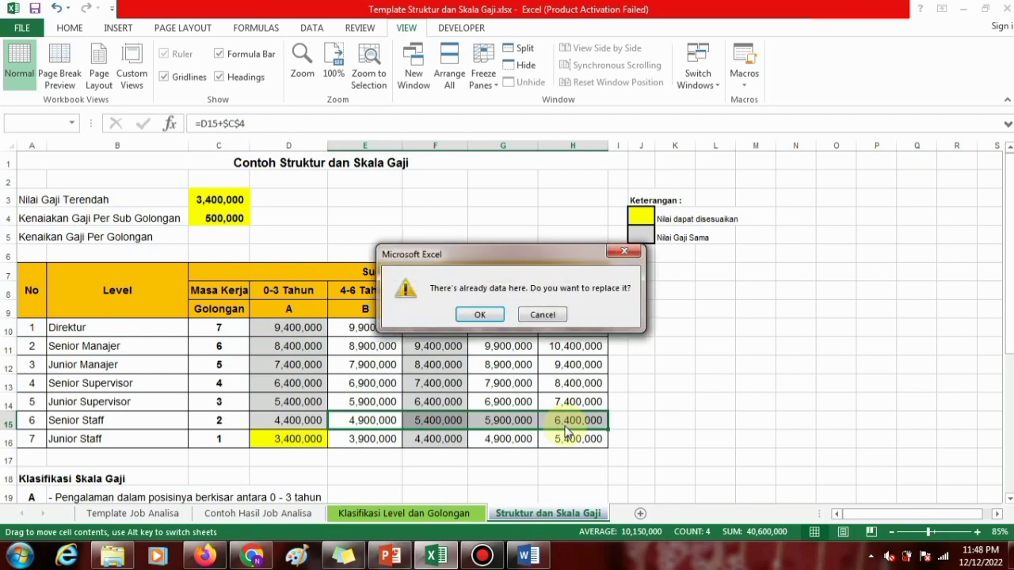
key("Escape")
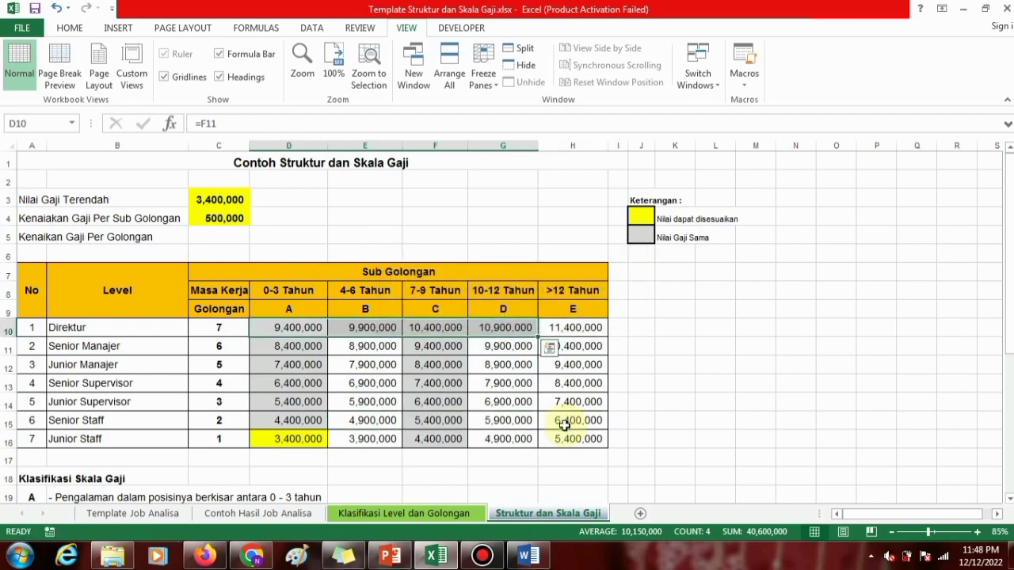
left_click(797, 386)
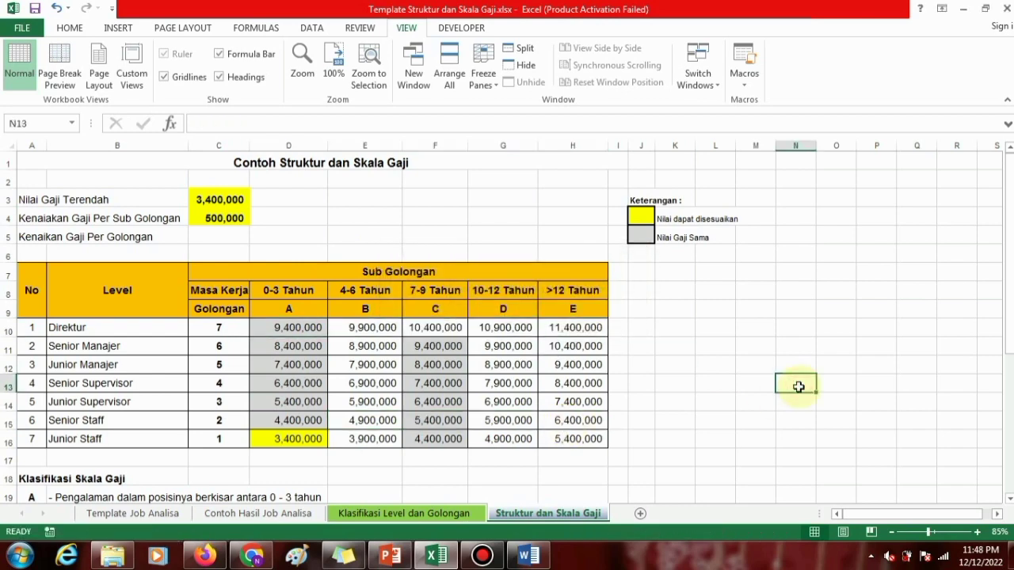
left_click(643, 401)
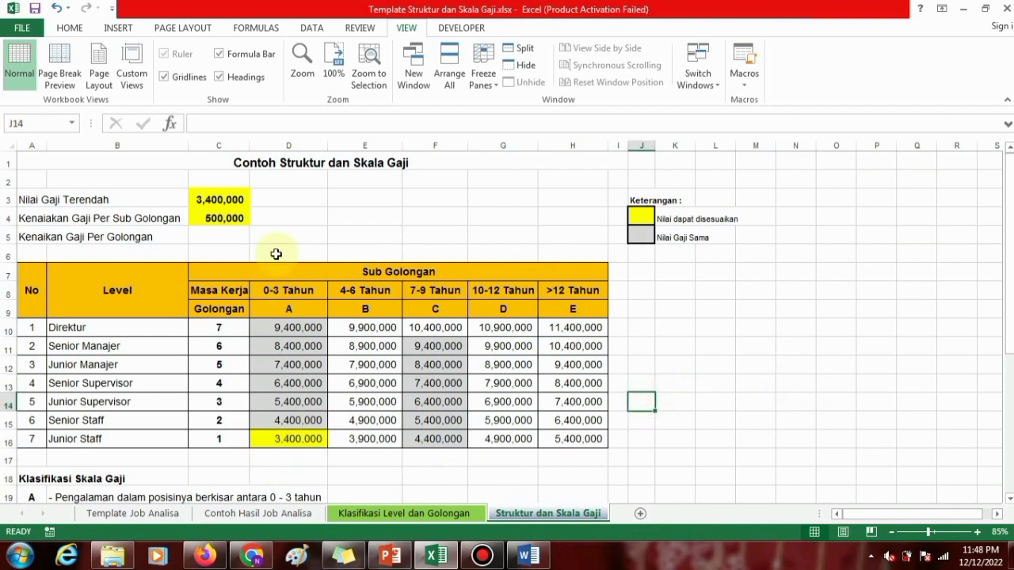
left_click(222, 198)
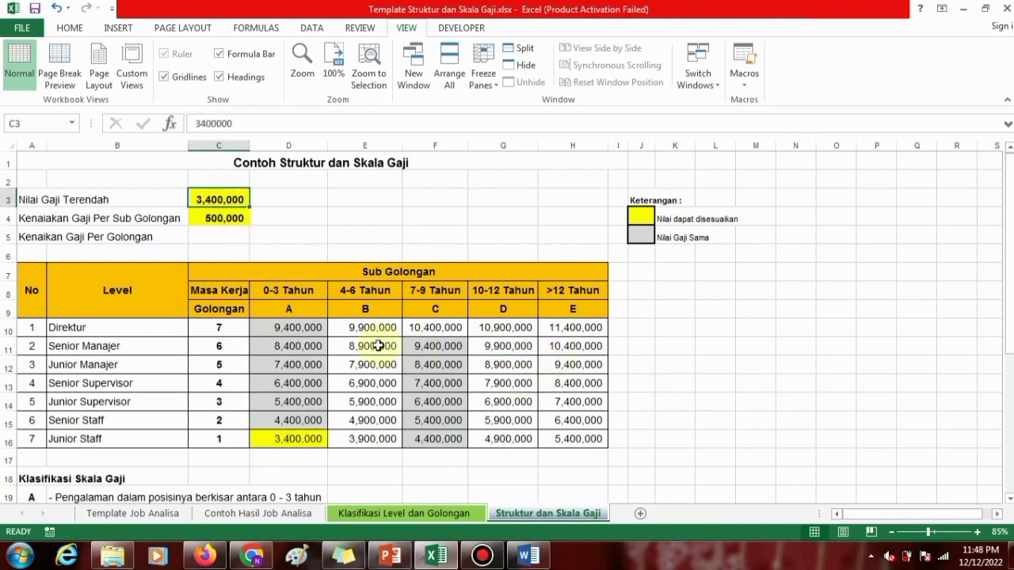
left_click(302, 329)
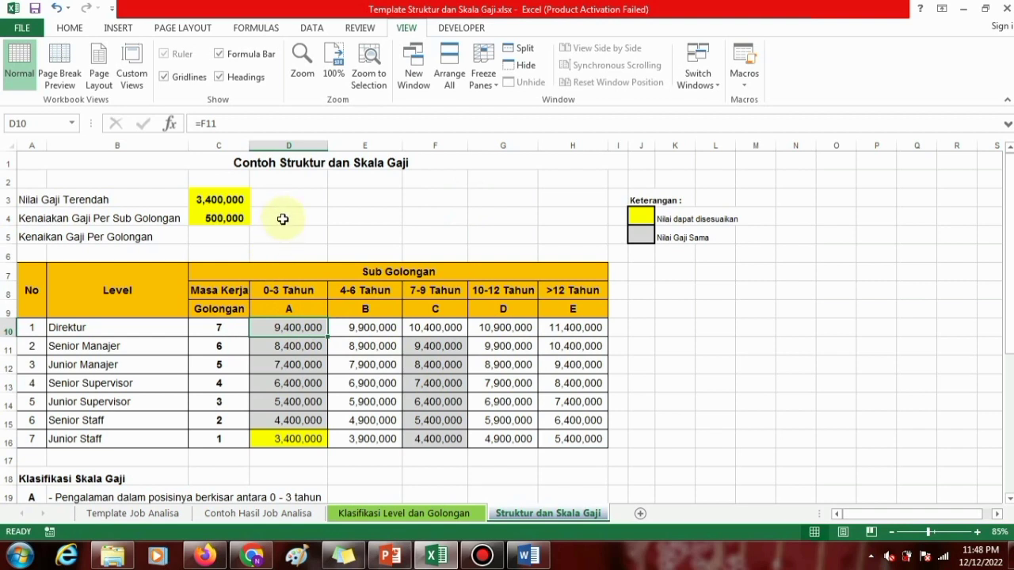
Correct the misspelled label in A4 to "Kenaikan Gaji Per Sub Golongan".
left_click(31, 220)
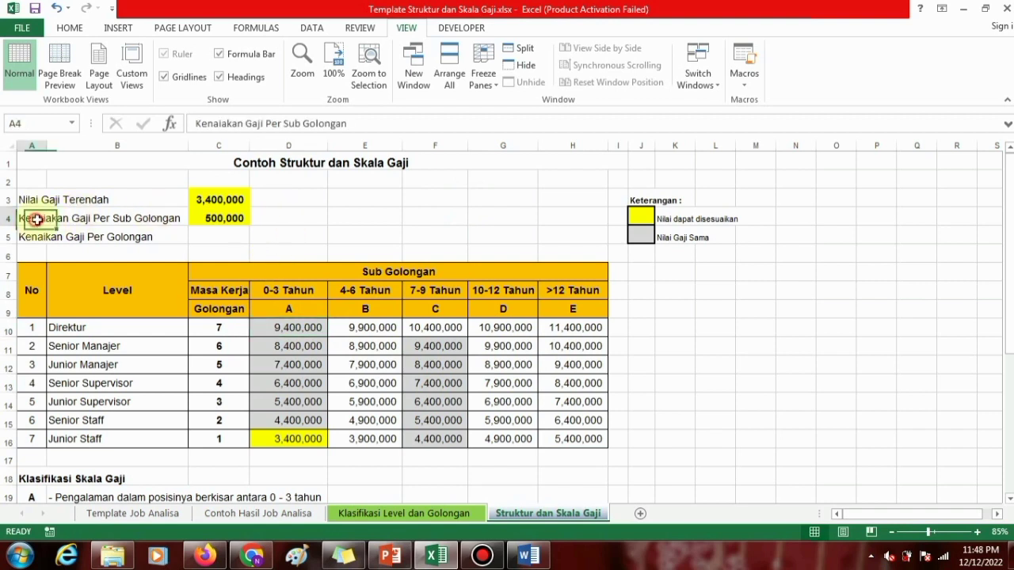
left_click(229, 123)
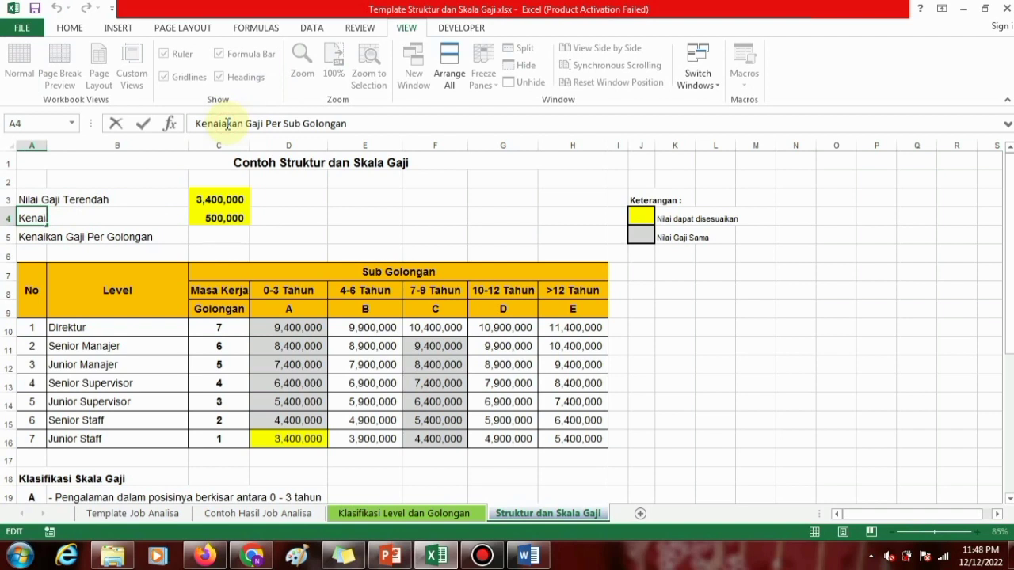
key("BackSpace")
key("Return")
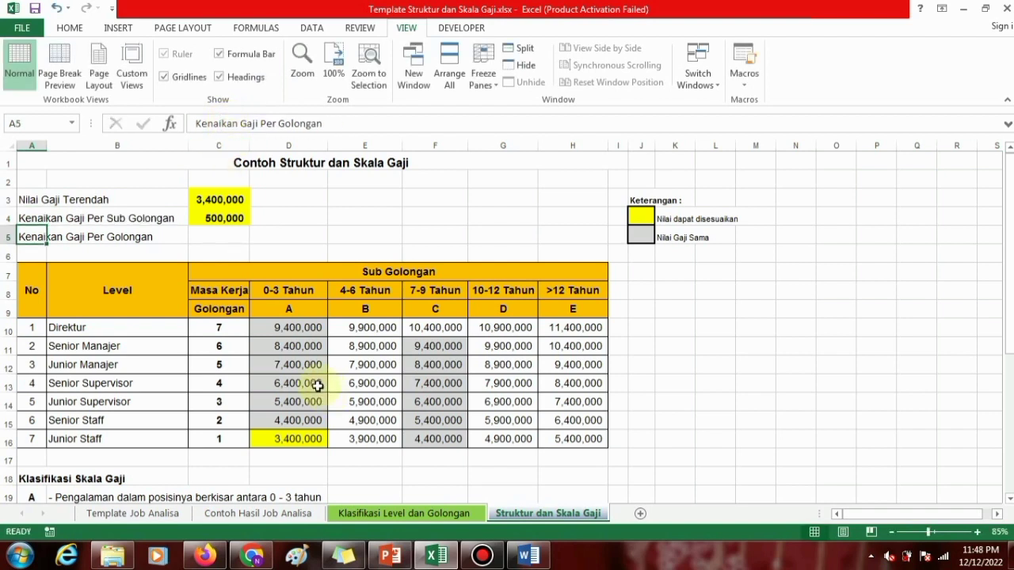
Compare golongan 1 in sub golongan A and B, and check the increase per sub golongan against the legend's Nilai dapat disesuaikan entry.
left_click(223, 441)
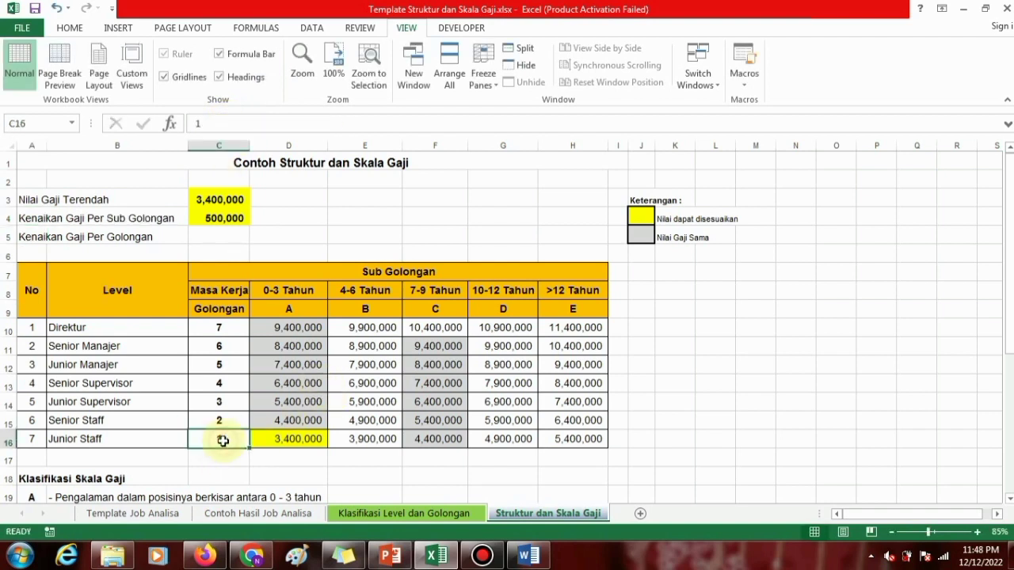
left_click(276, 309)
left_click(222, 436)
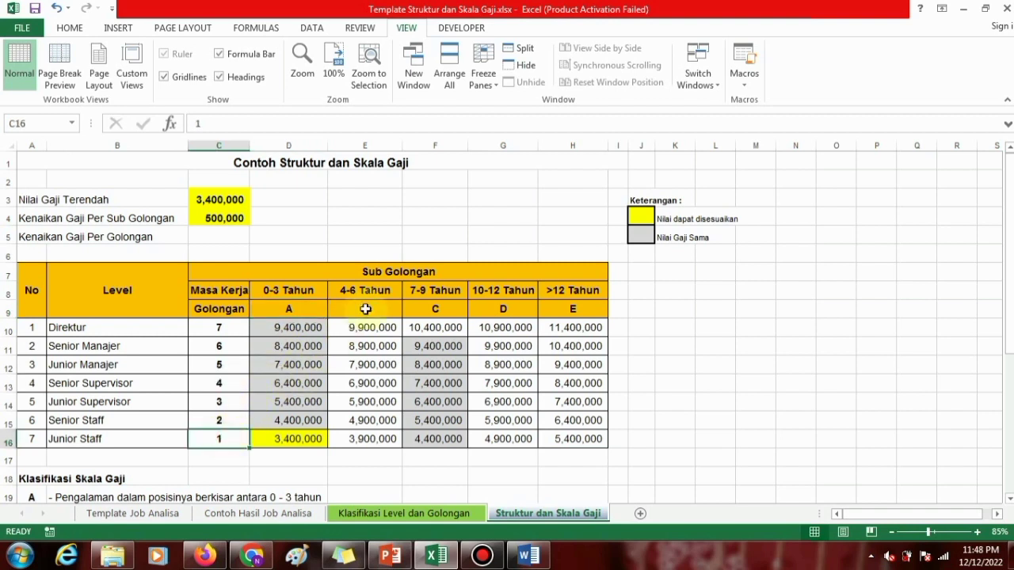
left_click(385, 290)
left_click(378, 310)
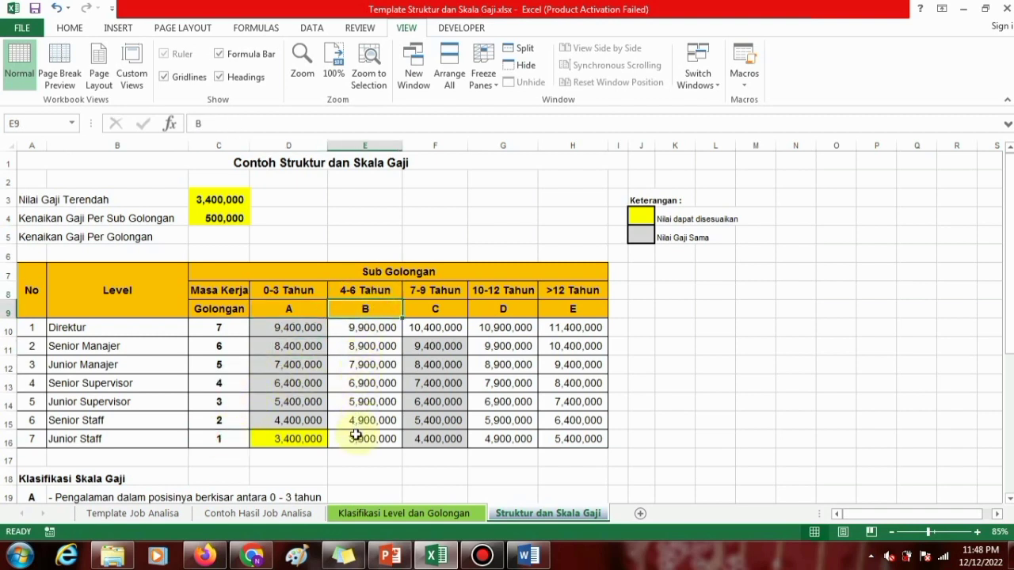
left_click(212, 216)
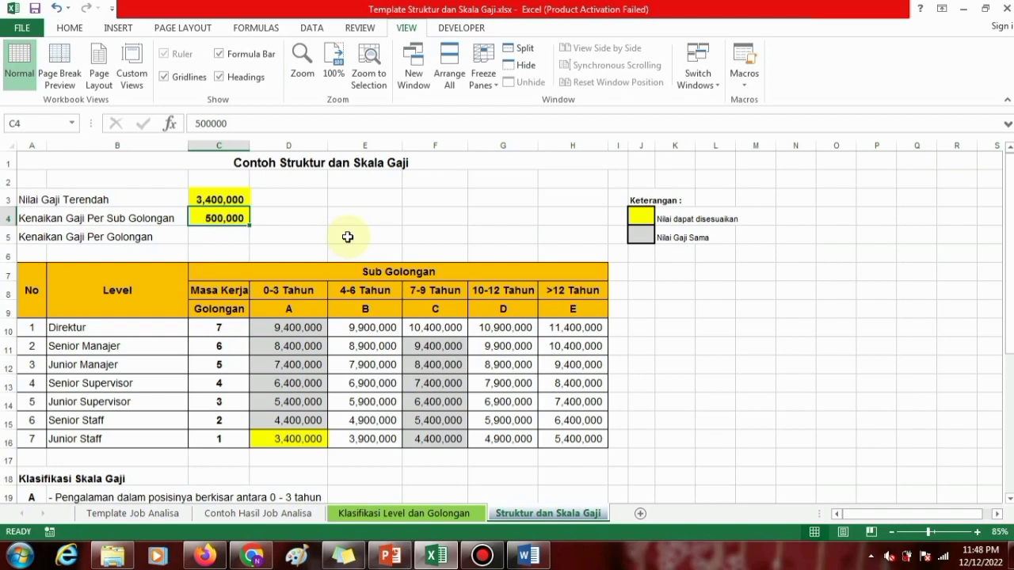
left_click(672, 216)
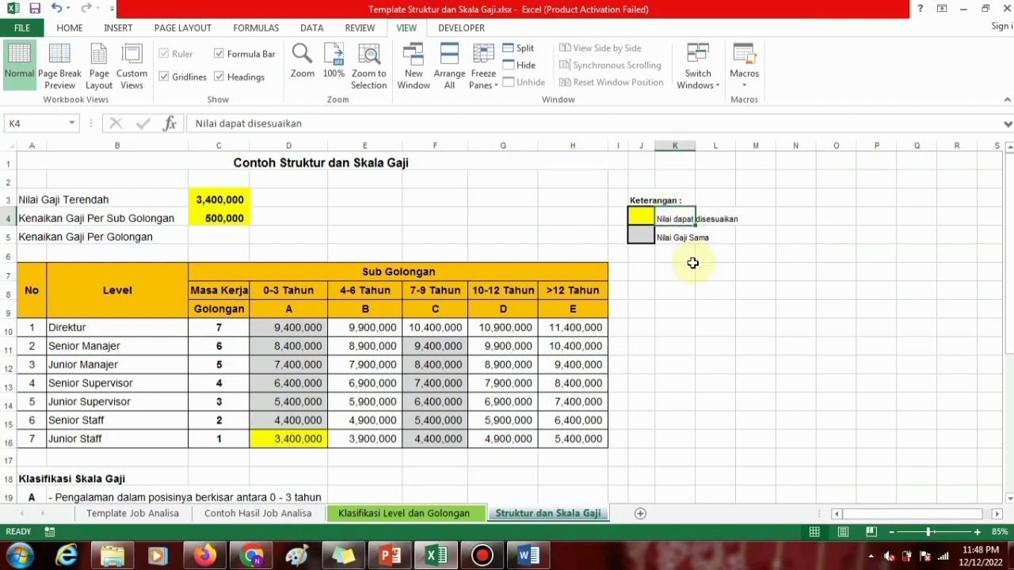
Set the Kenaikan Gaji Per Sub Golongan value in C4 to 30,000.
left_click(222, 217)
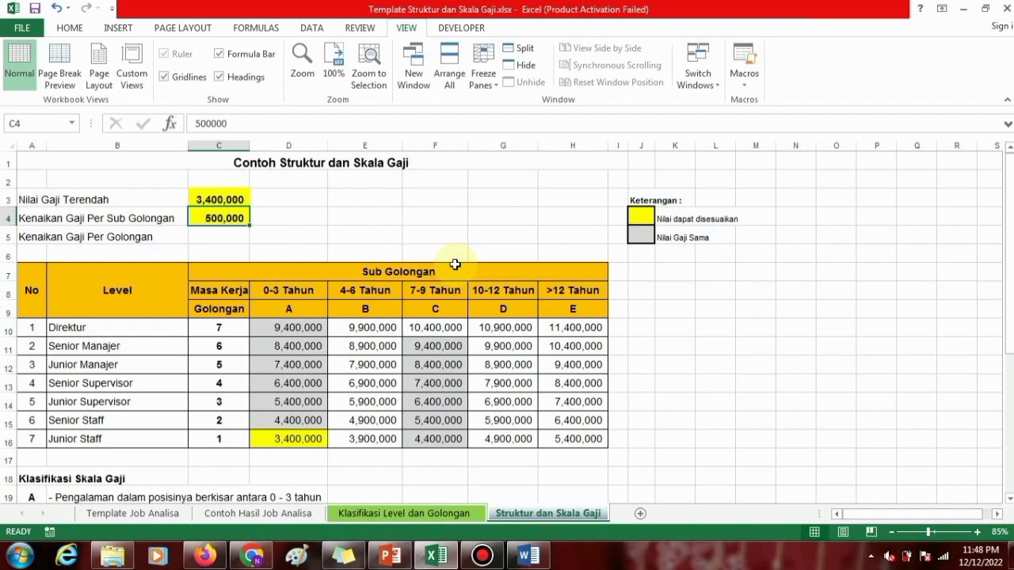
type("30000")
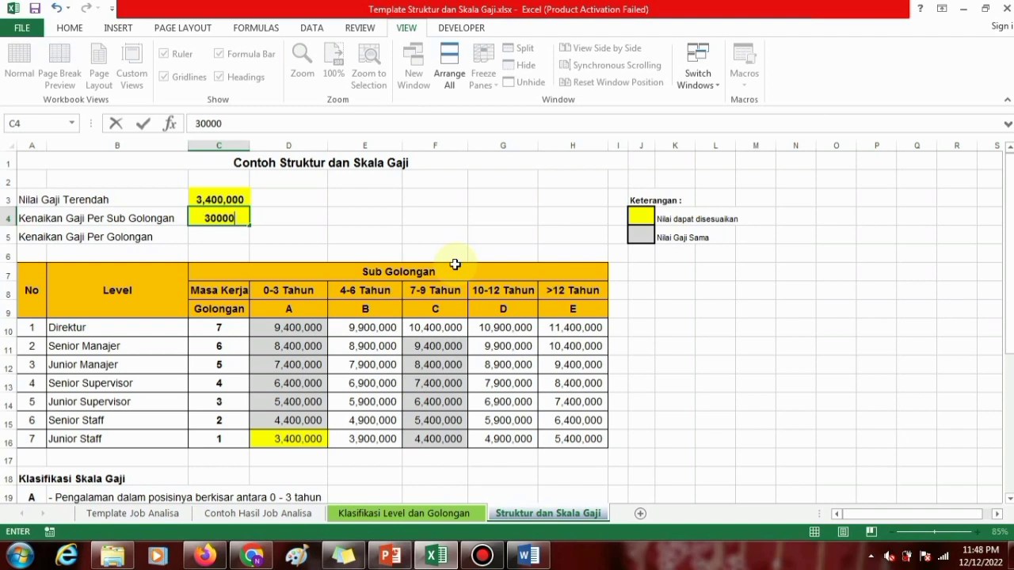
type("0")
key("BackSpace")
key("Return")
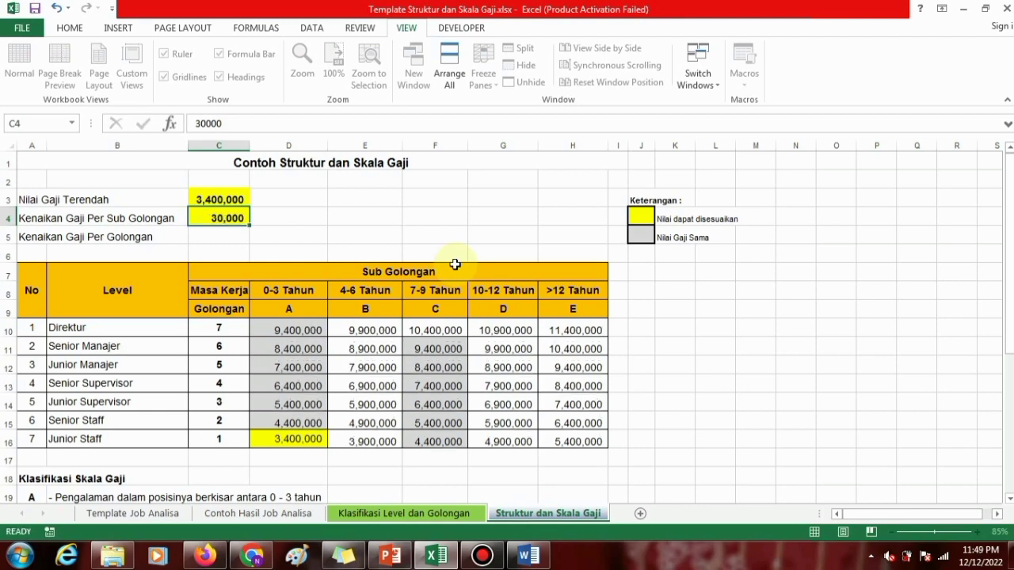
Set the Kenaikan Gaji Per Sub Golongan value in C4 to 300,000.
key("Up")
type("3")
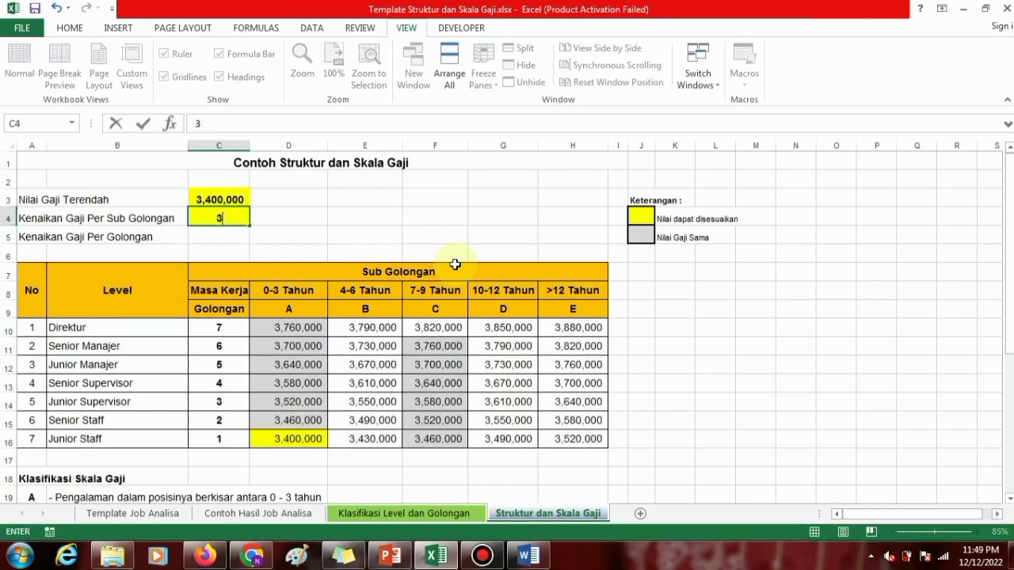
type("00000")
key("Return")
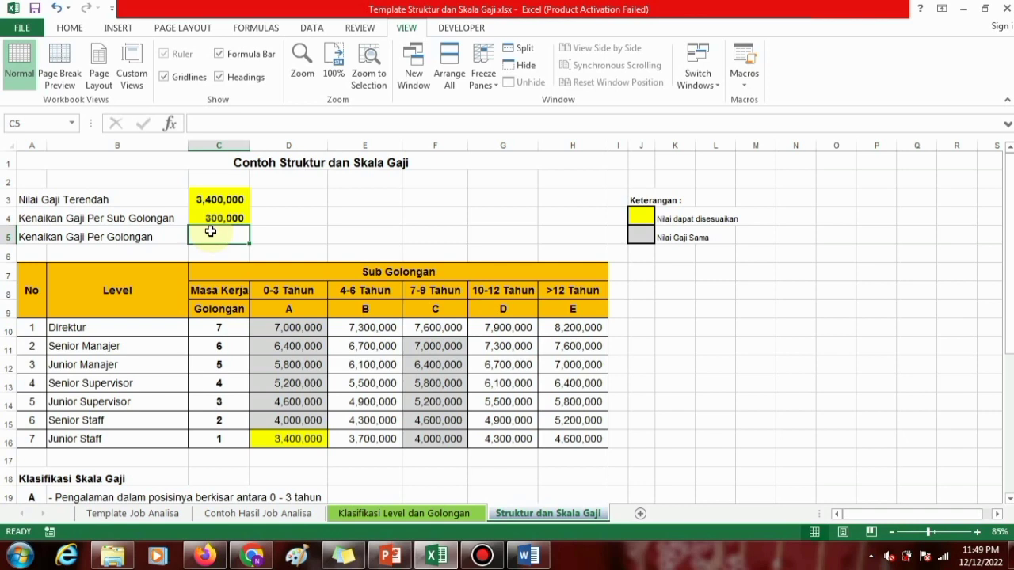
Start a formula in C5 for the Kenaikan Gaji Per Golongan value.
left_click(34, 237)
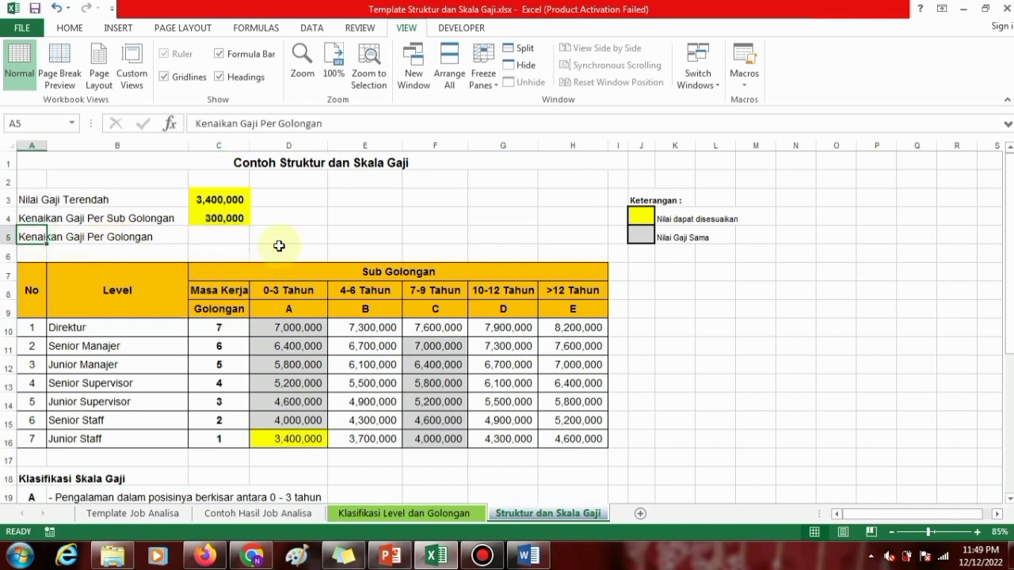
left_click(221, 236)
type("=")
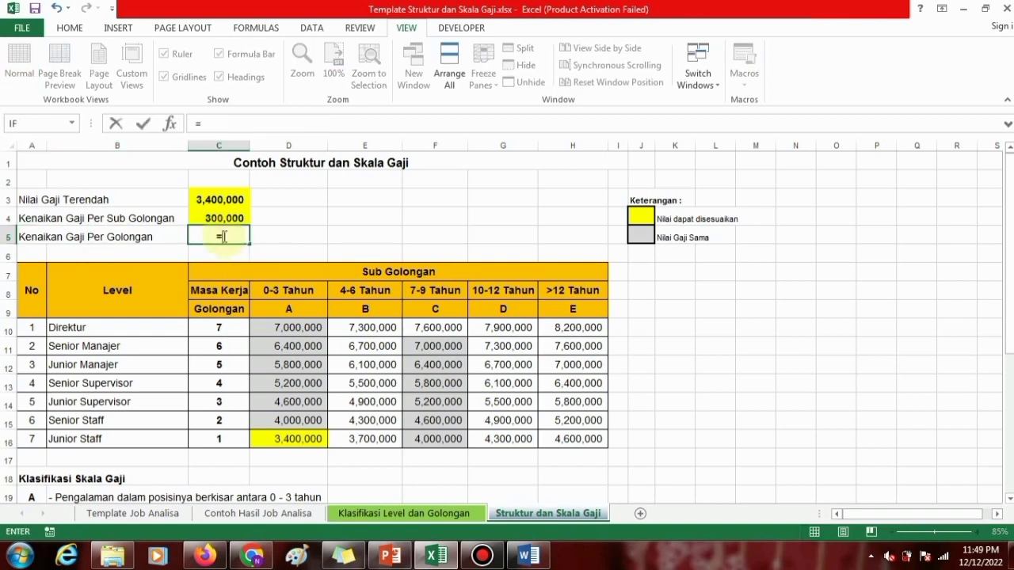
left_click(441, 439)
type("-")
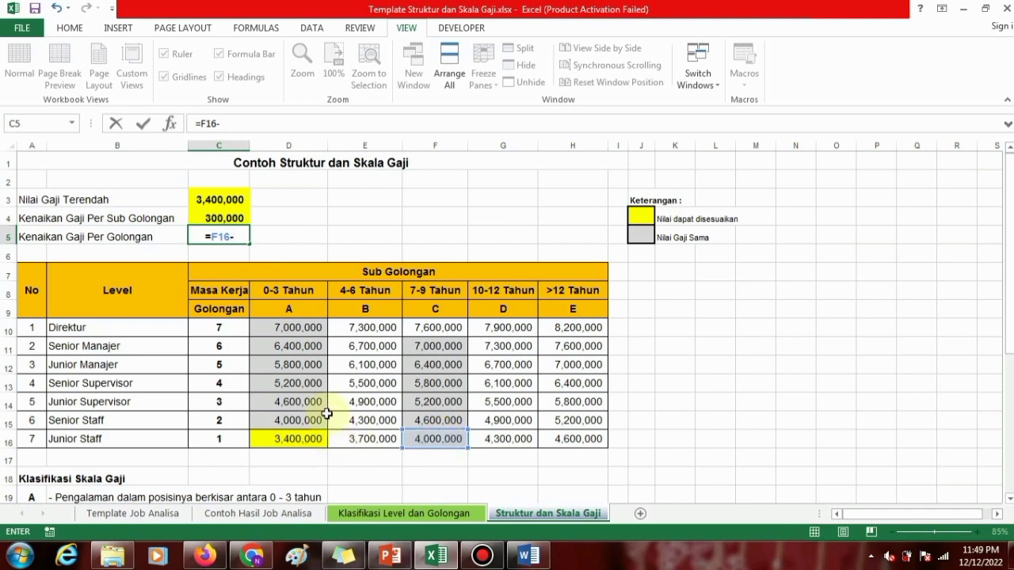
key("BackSpace")
key("BackSpace")
key("BackSpace")
key("BackSpace")
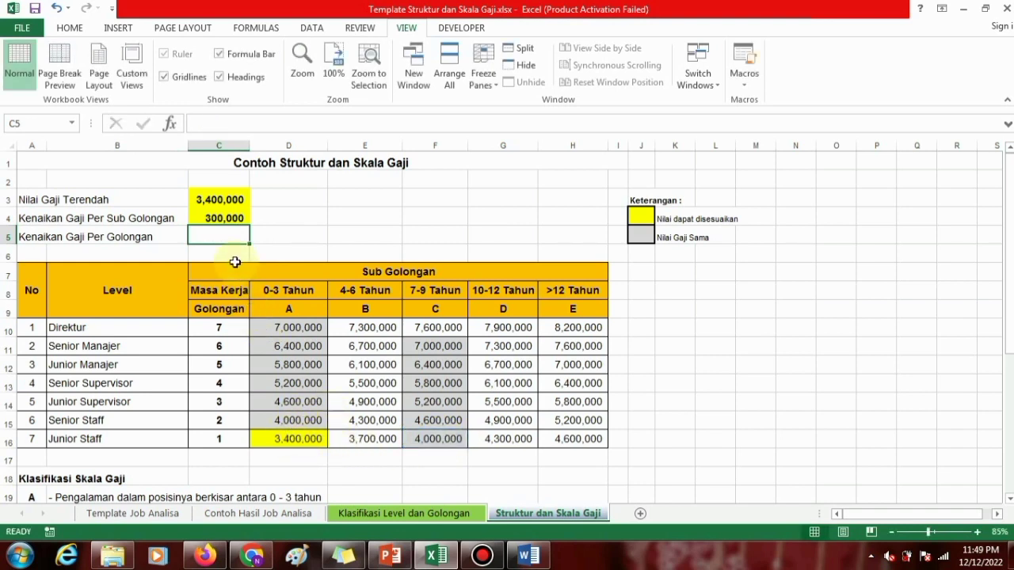
Complete the C5 formula as =D15-D16, subtracting golongan 1's sub golongan A salary from golongan 2's.
left_click(279, 439)
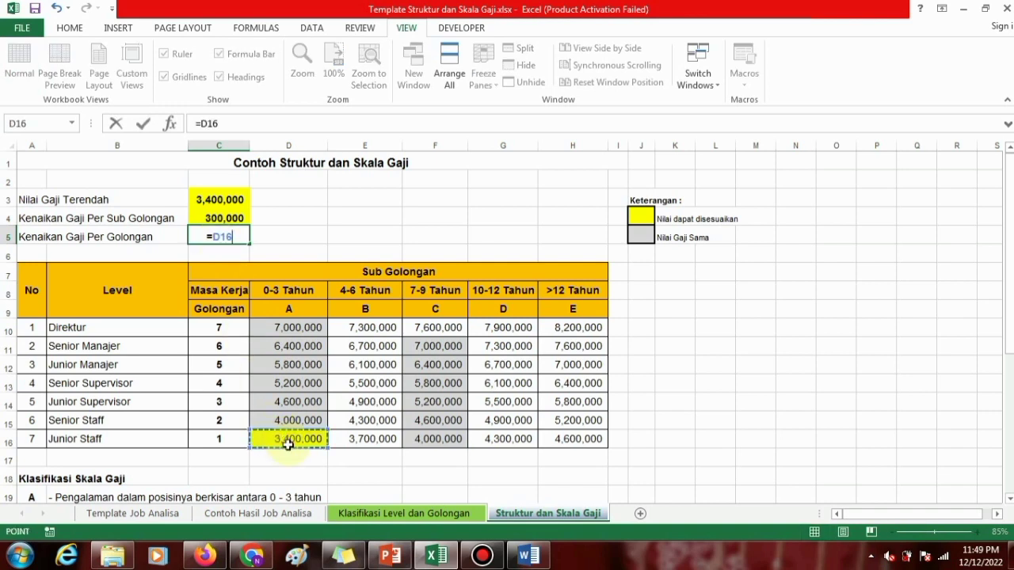
left_click(283, 420)
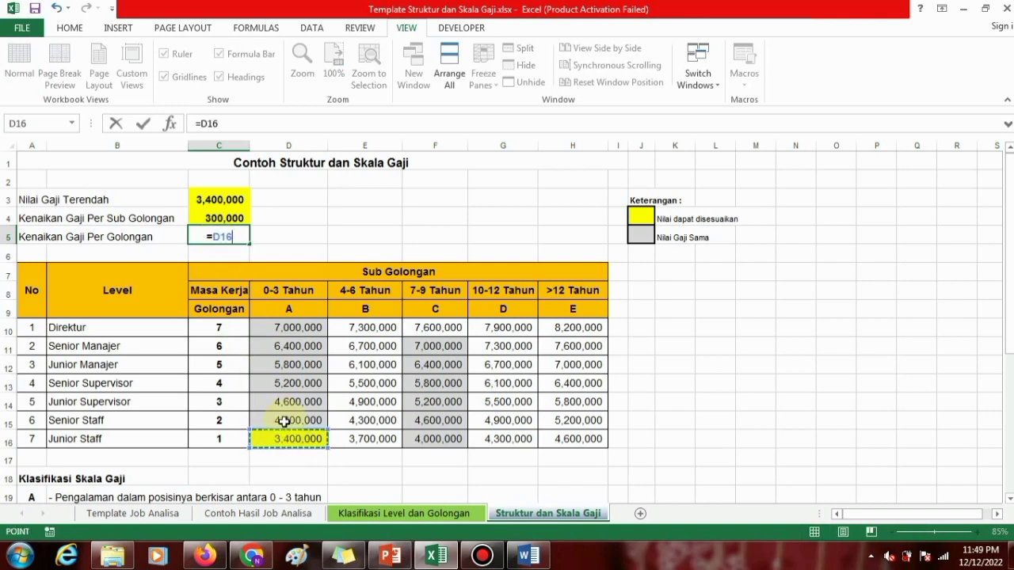
type("-")
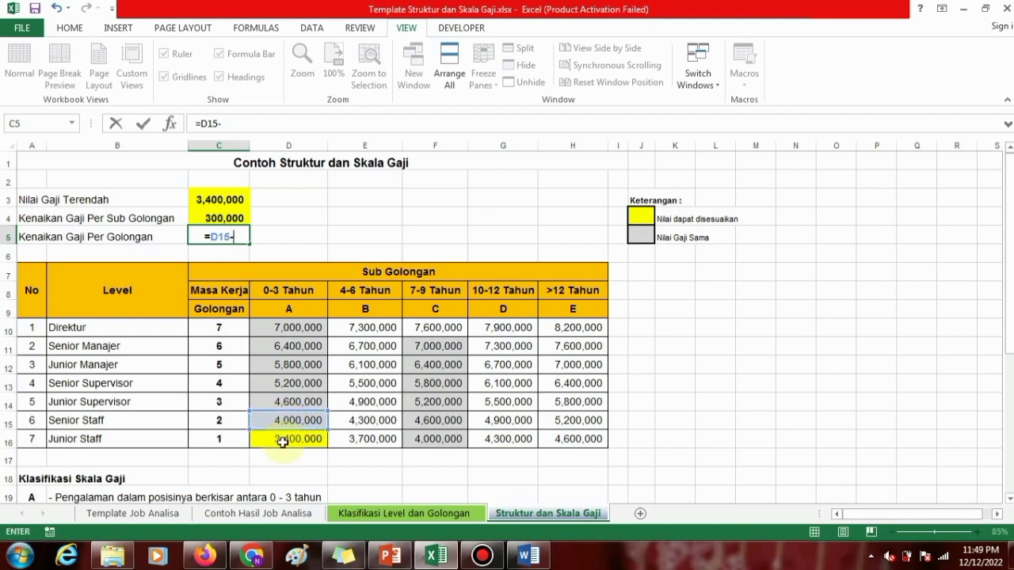
left_click(283, 441)
key("Return")
Check the Kenaikan Gaji Per Golongan formula in C5 against golongan 1 and 2 and the sub golongan A salaries.
left_click(220, 237)
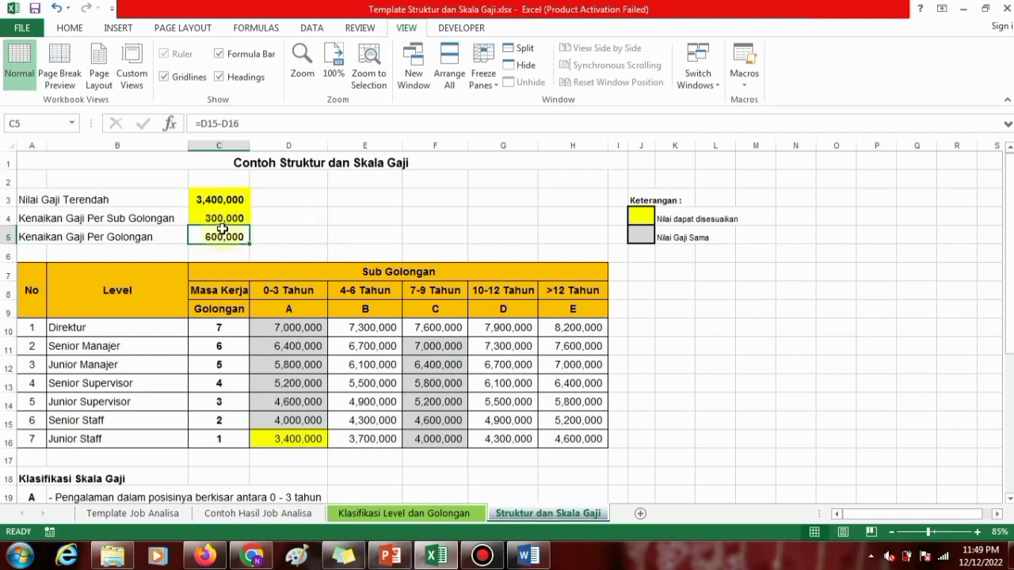
left_click(224, 437)
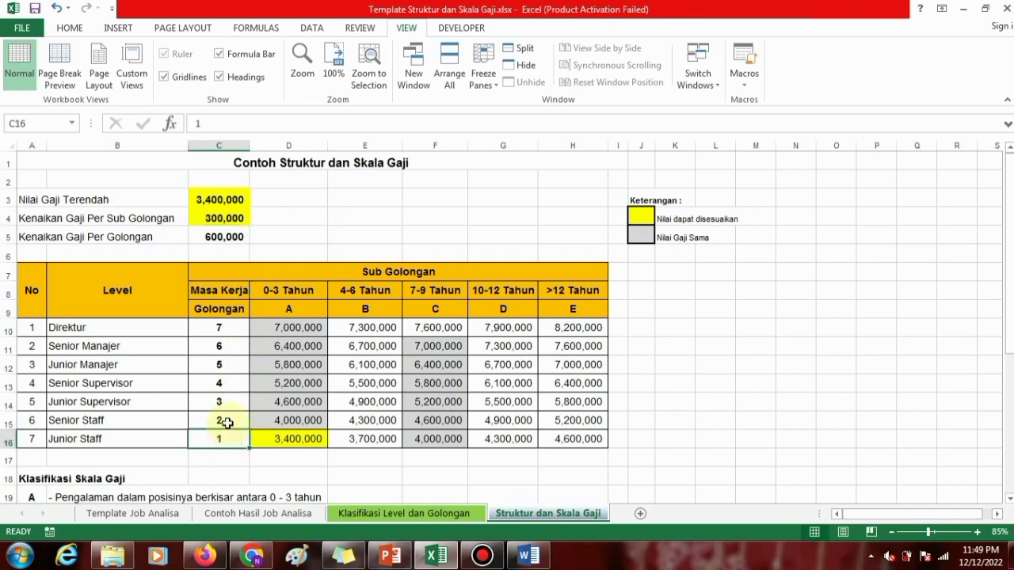
left_click(228, 422)
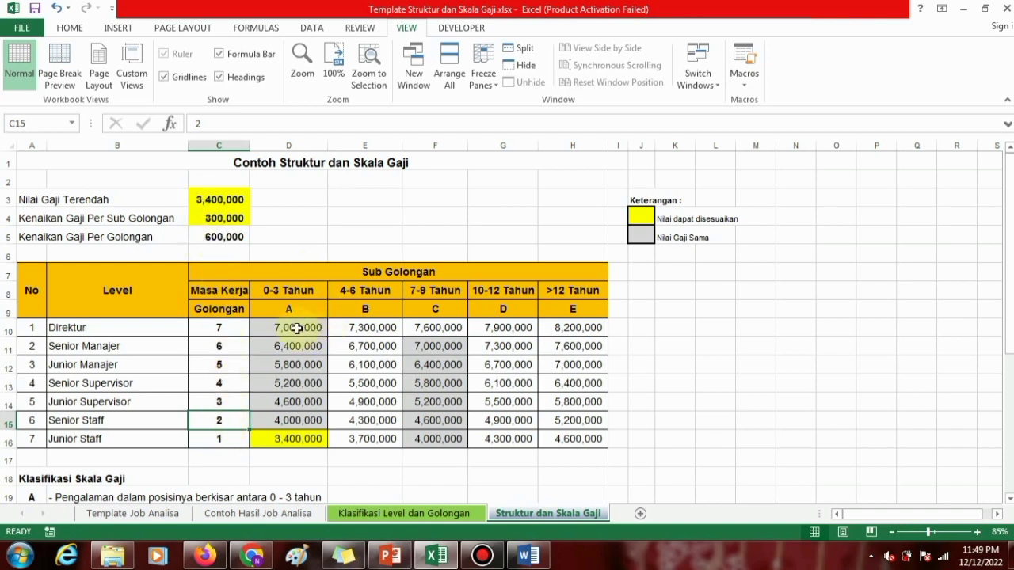
left_click_drag(296, 328, 294, 433)
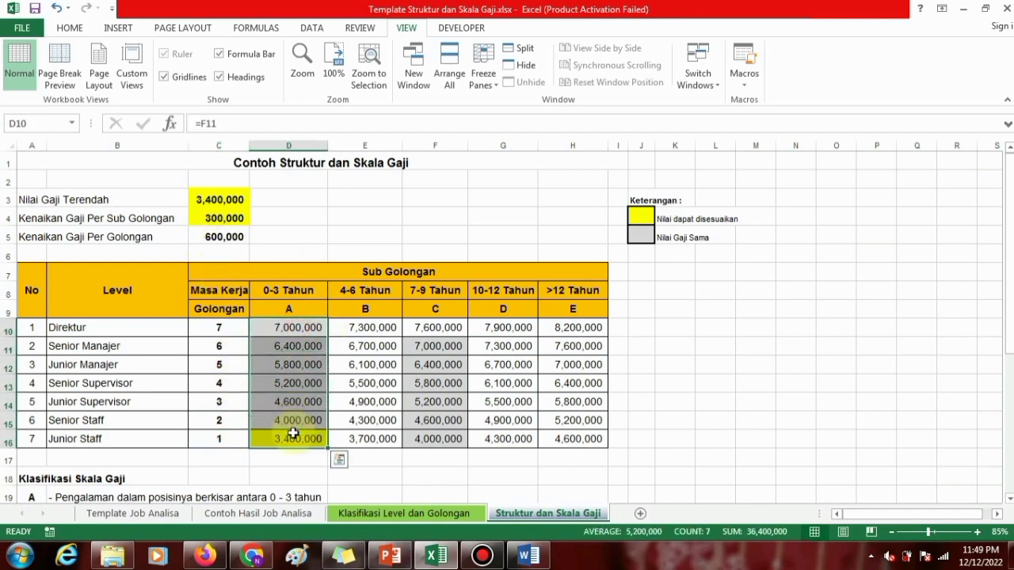
left_click(301, 235)
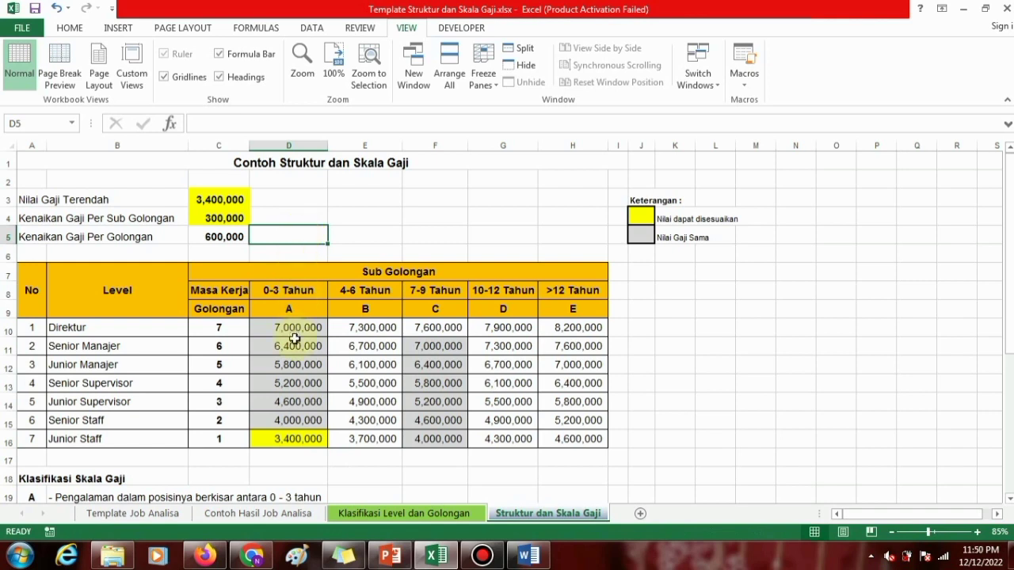
Examine the salary figures of all levels and sub golongan A to E in D10:H16.
left_click_drag(293, 328, 563, 437)
left_click(643, 345)
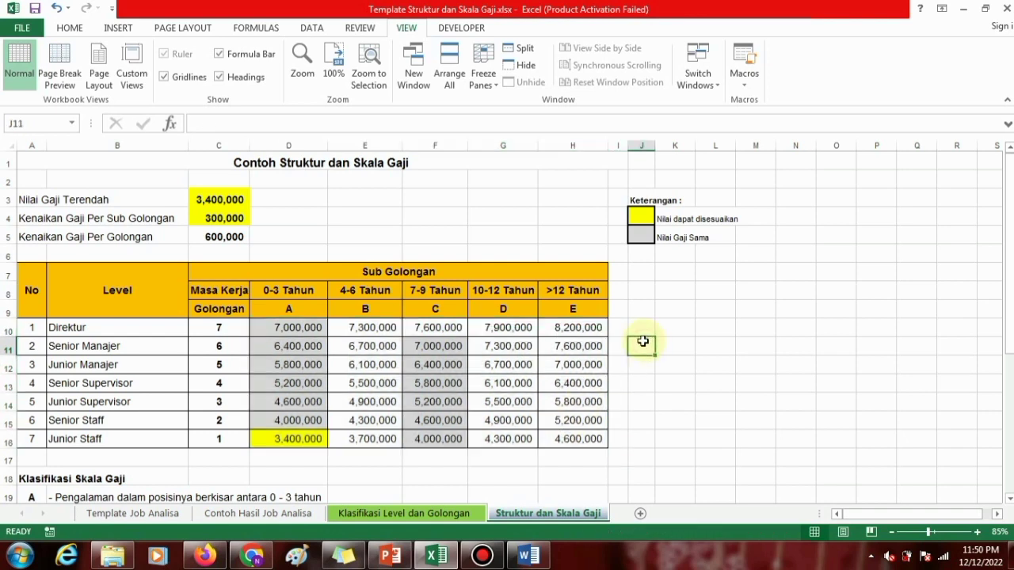
left_click_drag(640, 272, 745, 444)
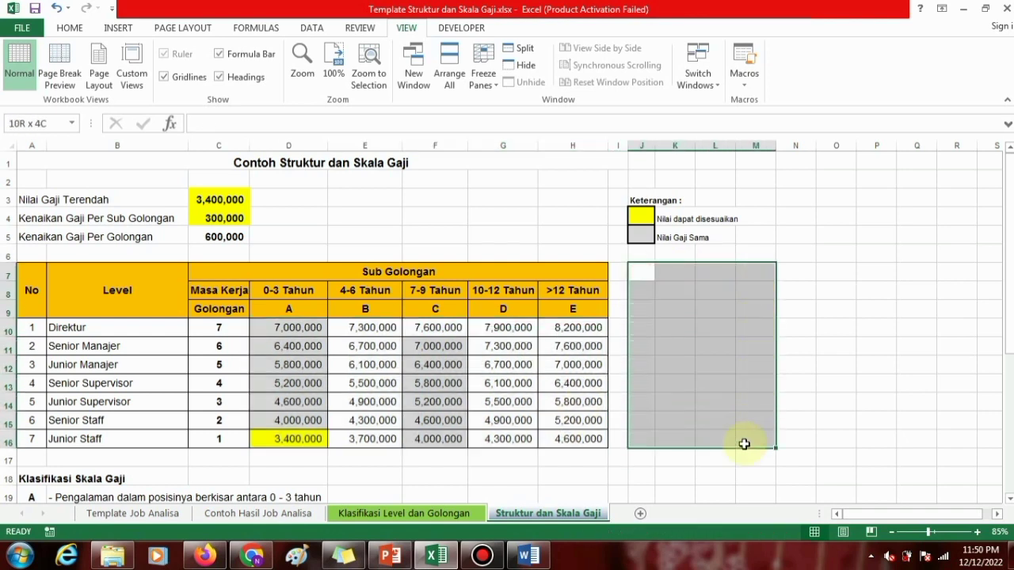
left_click_drag(281, 331, 557, 439)
left_click(560, 413)
left_click(663, 296)
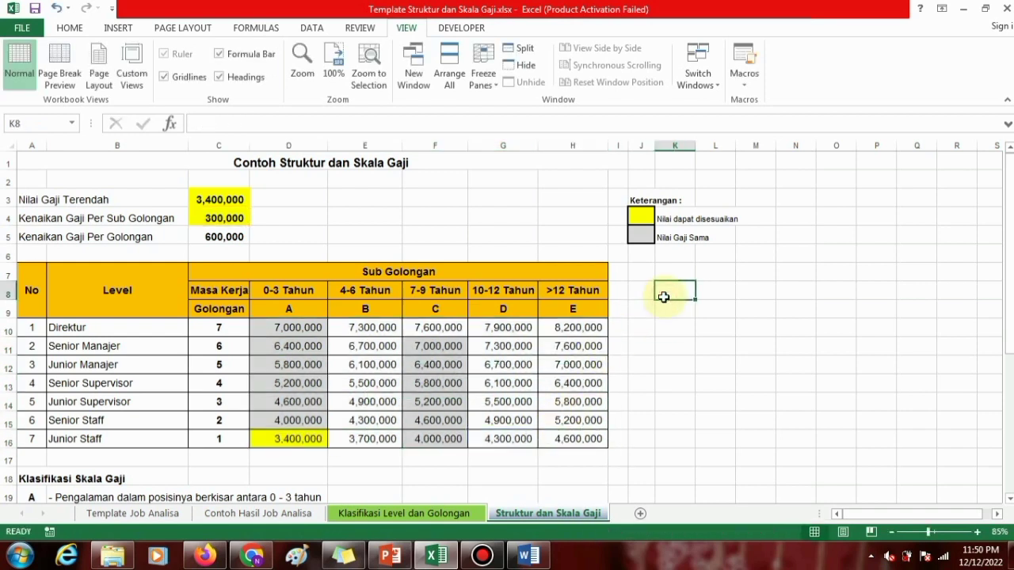
left_click(667, 272)
left_click(648, 274)
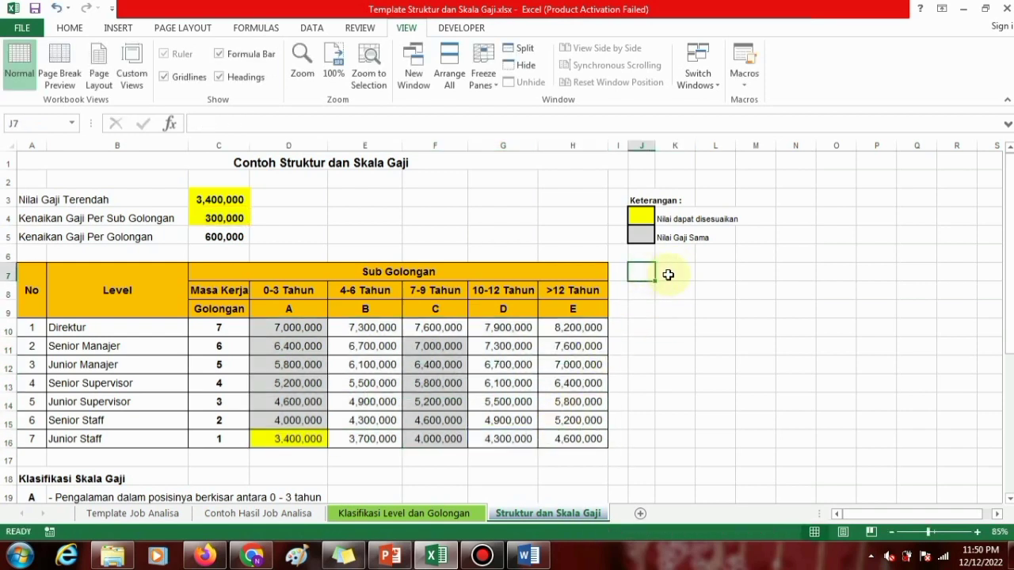
Set the Kenaikan Gaji Per Sub Golongan value in C4 to 500,000.
left_click(213, 215)
type("500")
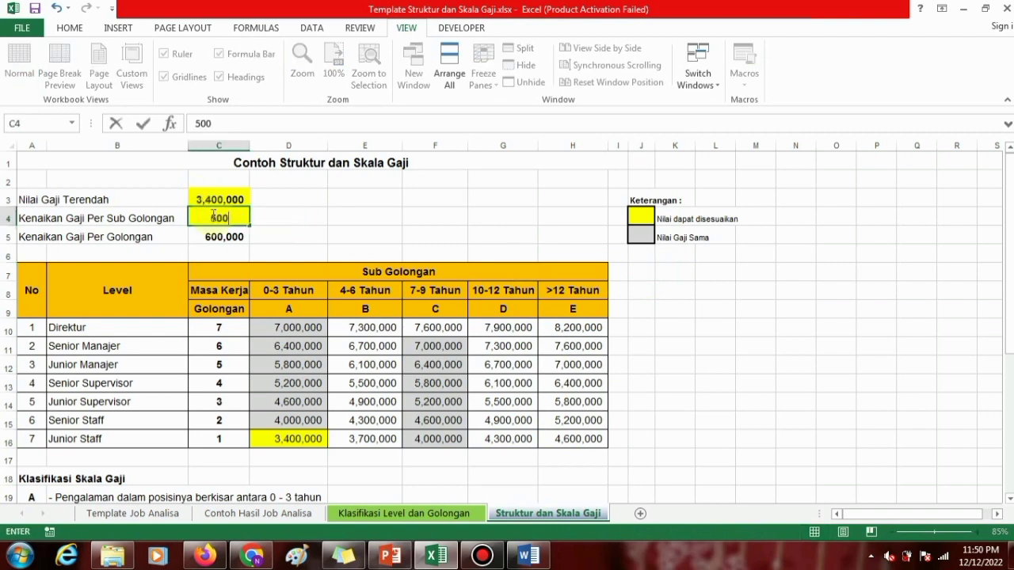
type("000")
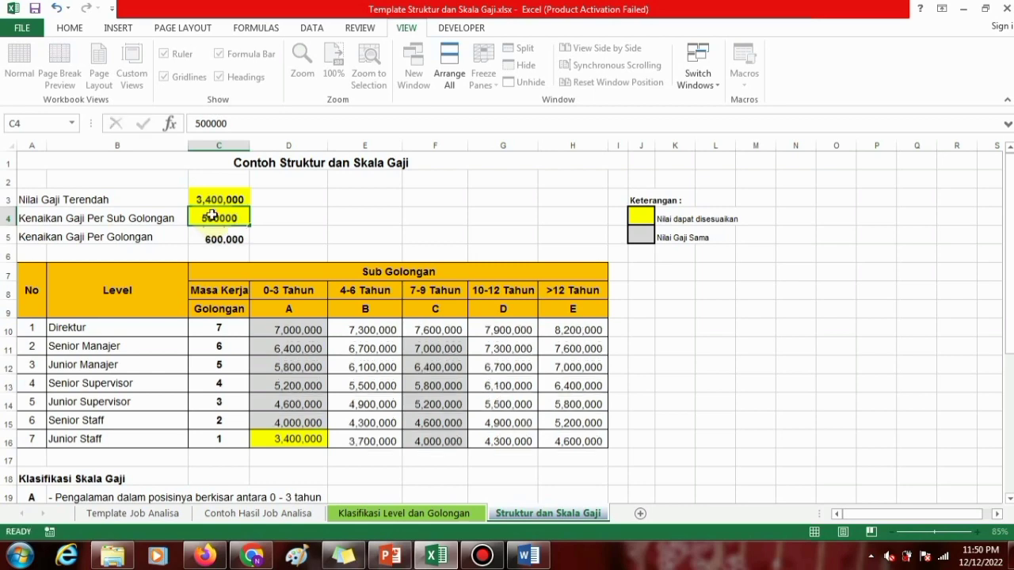
key("Return")
left_click(299, 213)
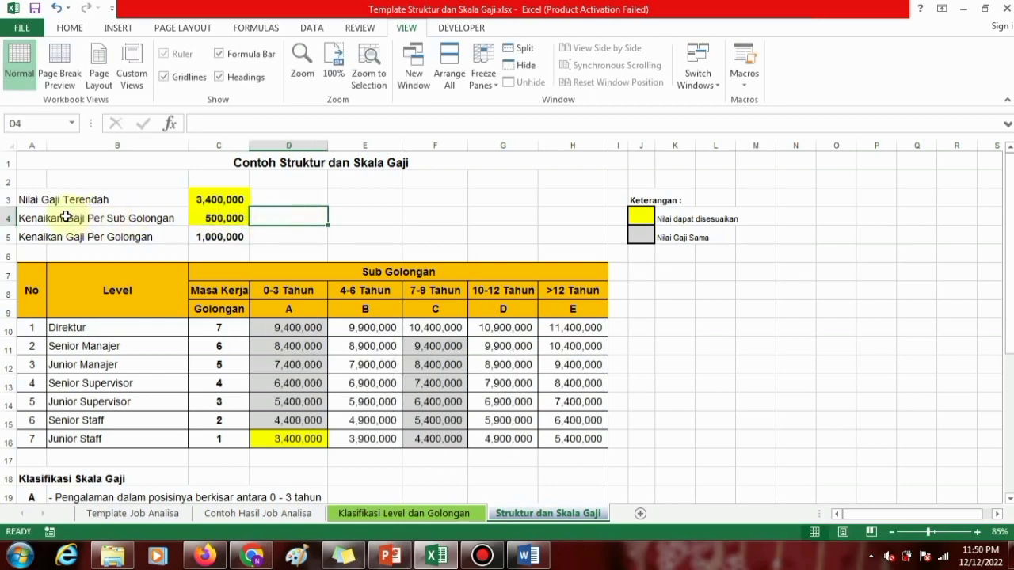
Review the increases per sub golongan and per golongan in C4 and C5, and the recalculated salaries in D10:H16.
left_click(50, 220)
left_click(221, 220)
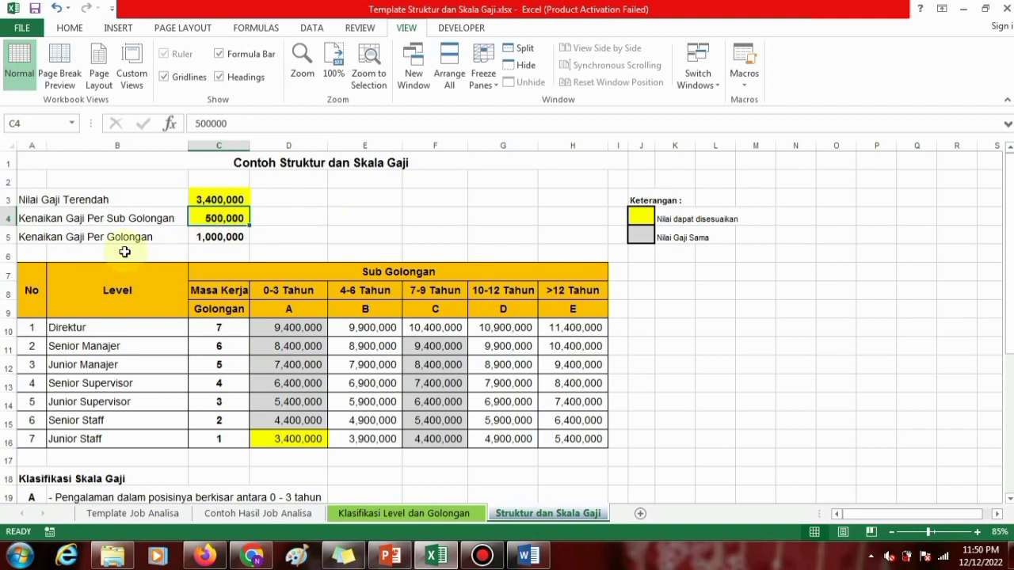
left_click(31, 240)
left_click(186, 236)
left_click(248, 236)
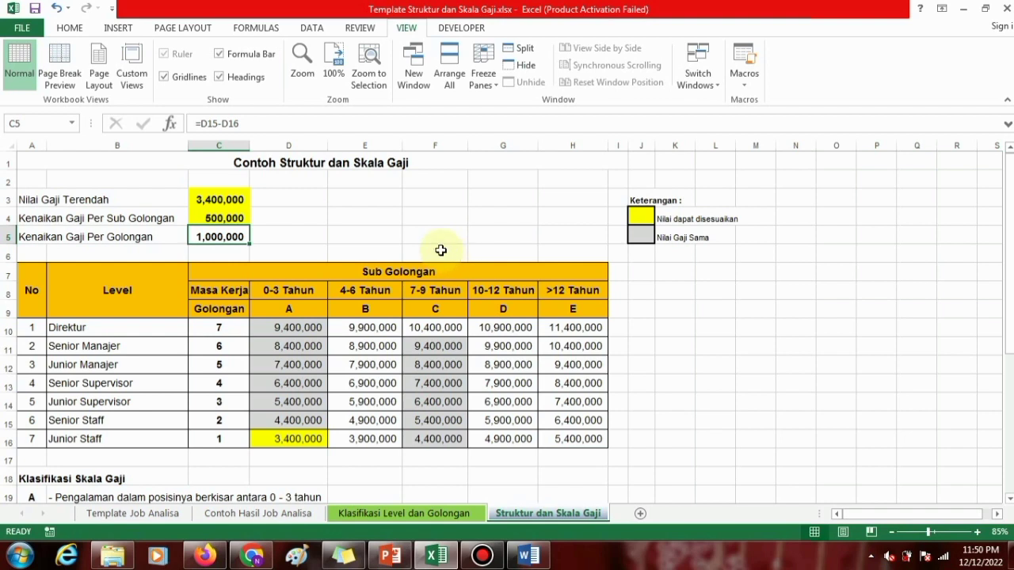
left_click(323, 232)
left_click(375, 238)
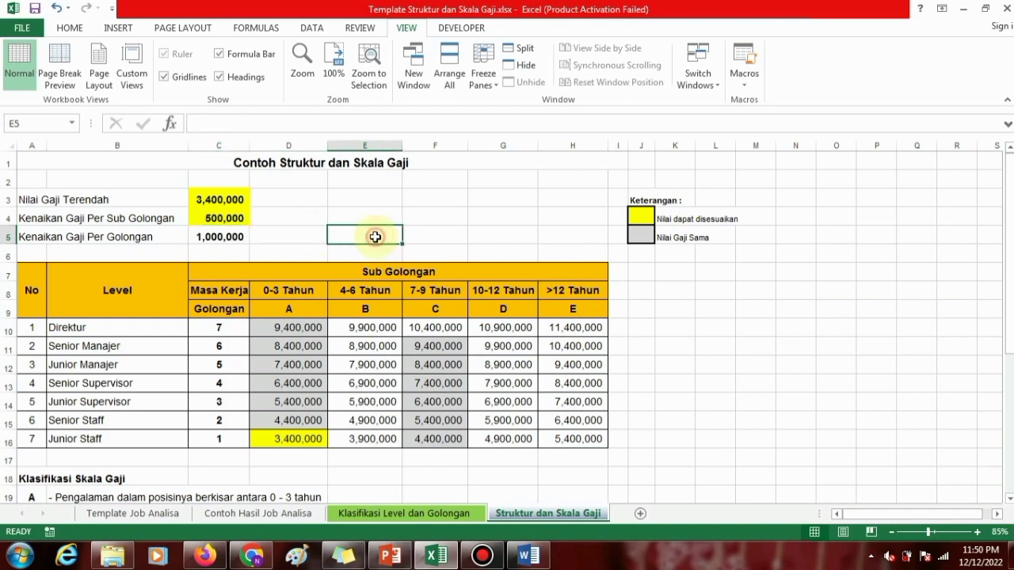
left_click(431, 234)
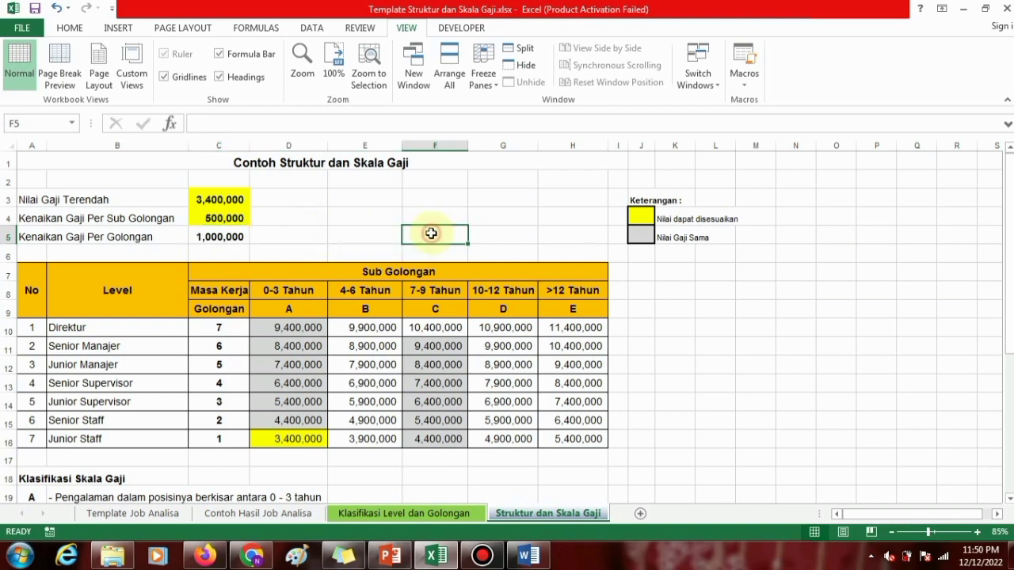
left_click(632, 286)
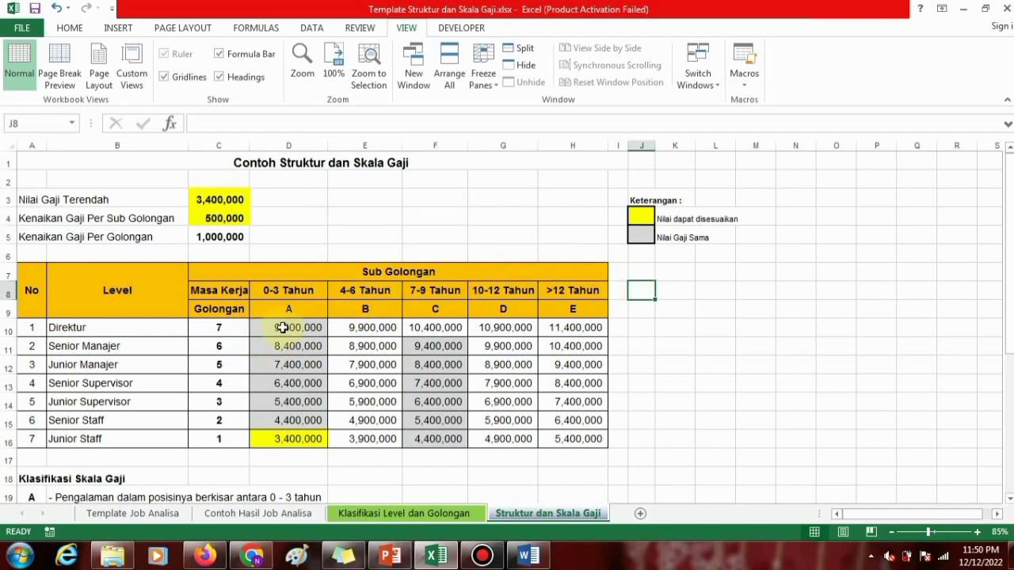
left_click_drag(281, 327, 586, 433)
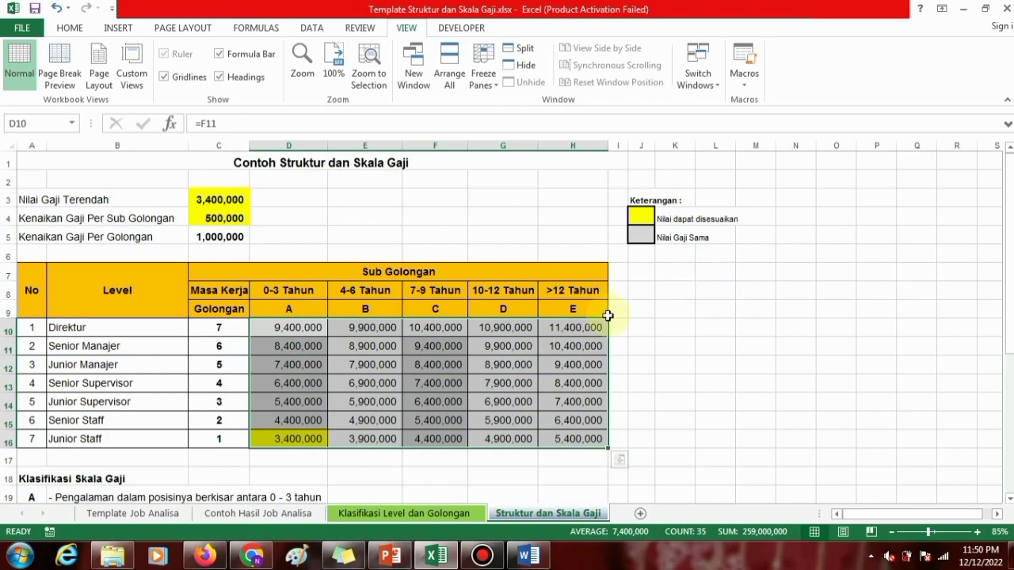
left_click(675, 326)
Change the heading in A18 below the salary table to "Syarat Kenaikan Skala Gaji".
scroll(675, 315, "down", 1)
scroll(675, 315, "down", 3)
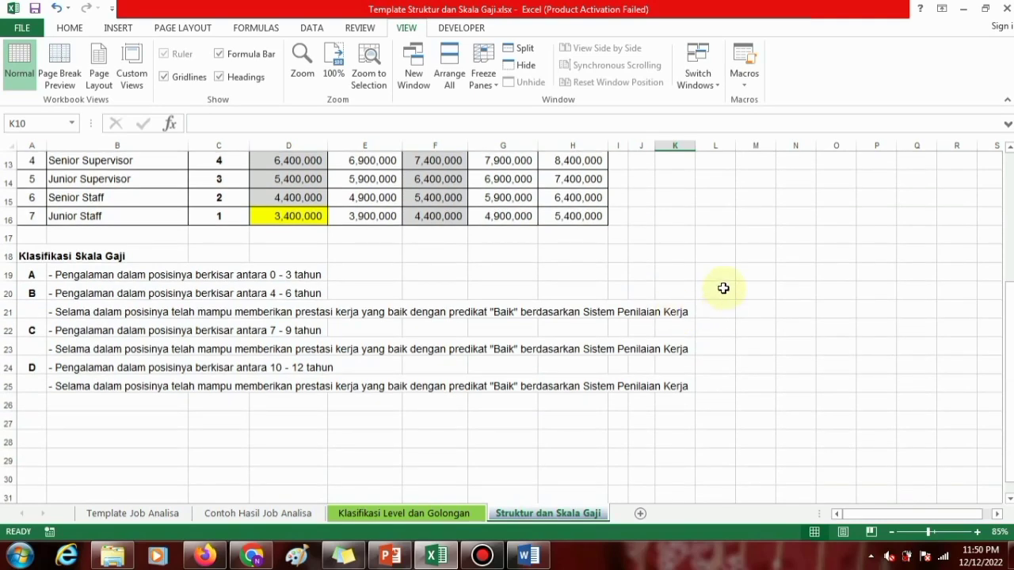
left_click(71, 275)
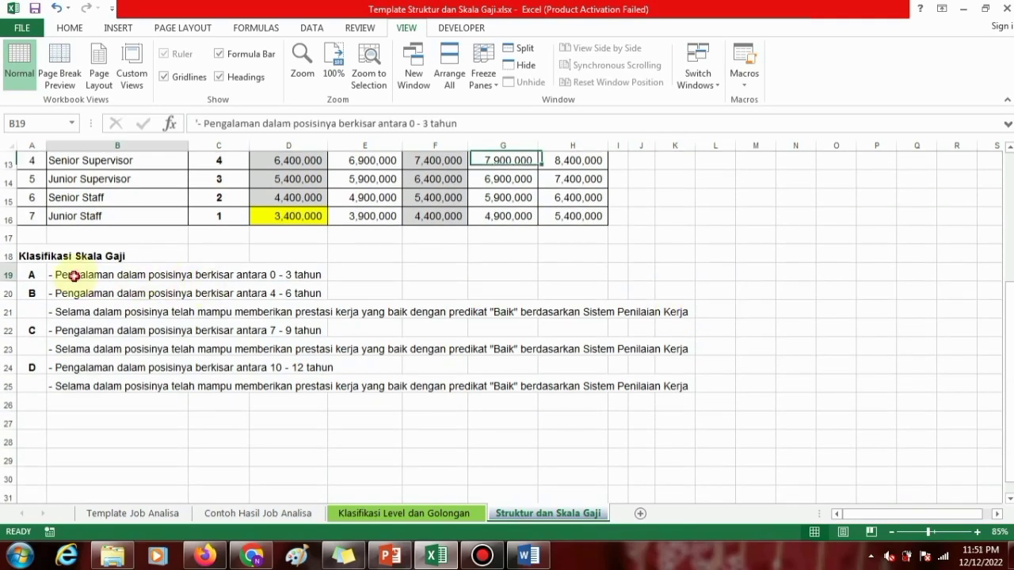
left_click(21, 254)
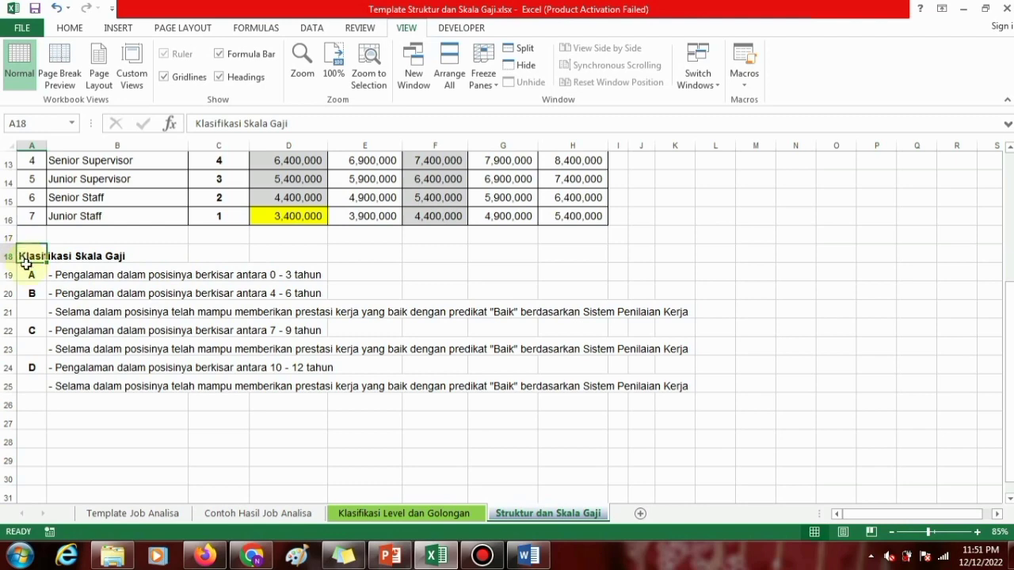
scroll(31, 280, "up", 1)
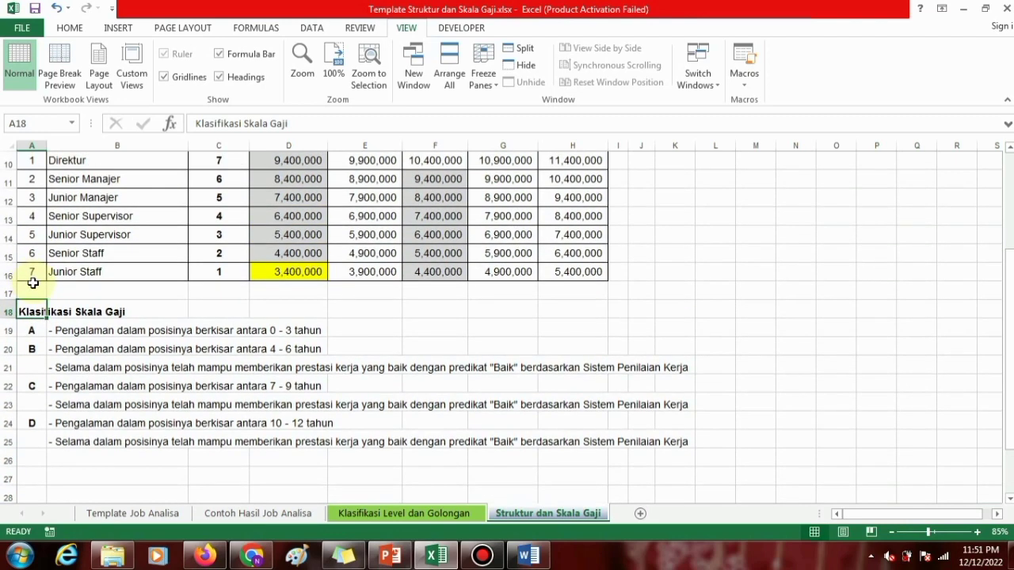
double_click(214, 123)
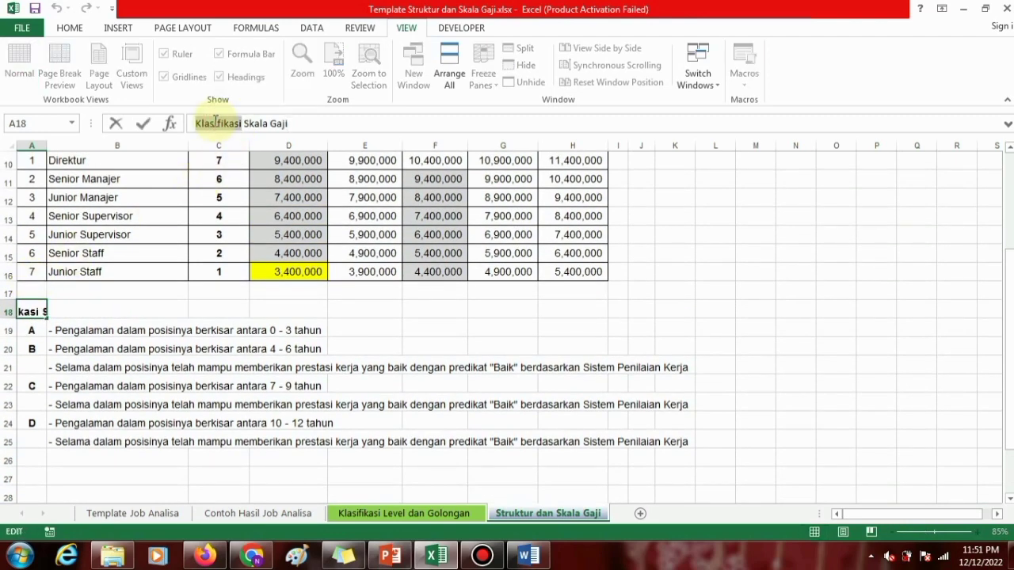
type("Syarat")
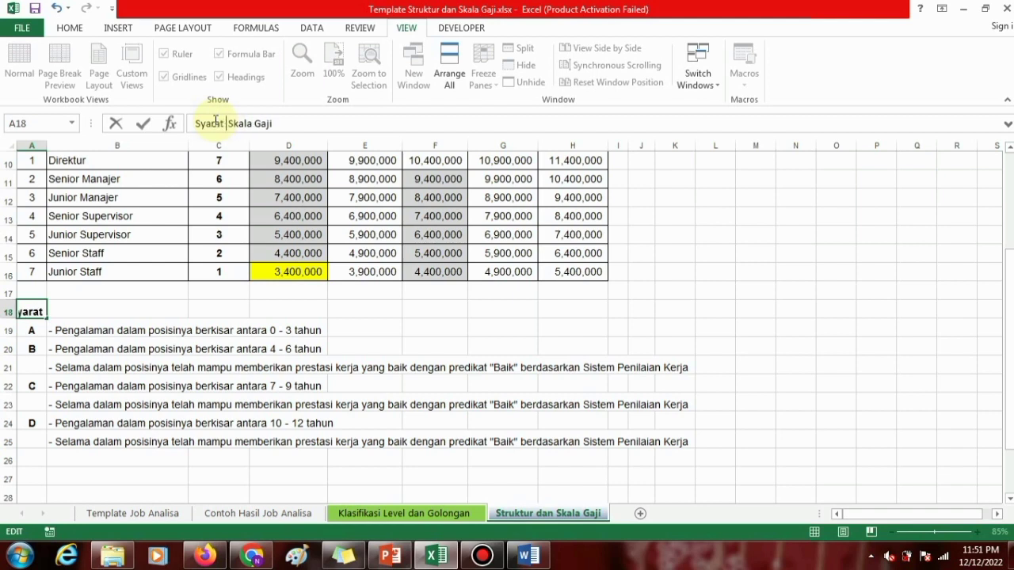
type(" Kenaika")
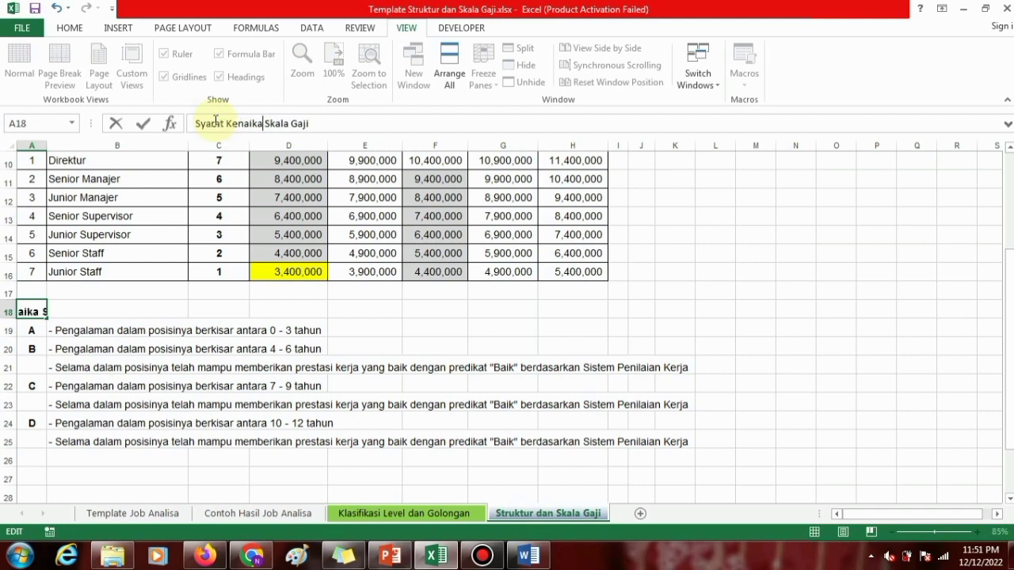
type("n")
key("Return")
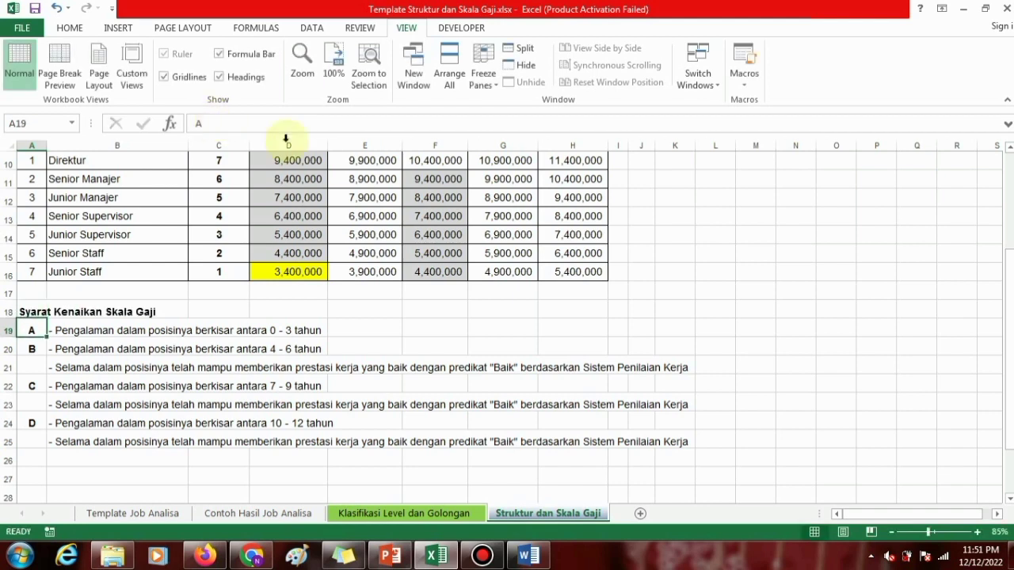
Compare the years of service and heading of sub golongan A in D8:D9 with its scale requirement in B19.
left_click(346, 306)
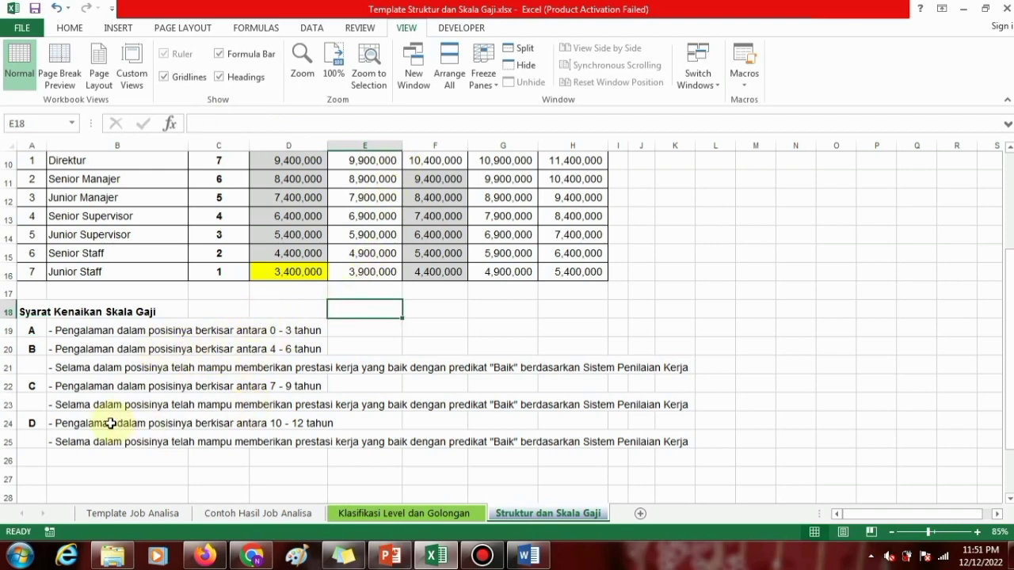
scroll(313, 263, "up", 3)
left_click(271, 290)
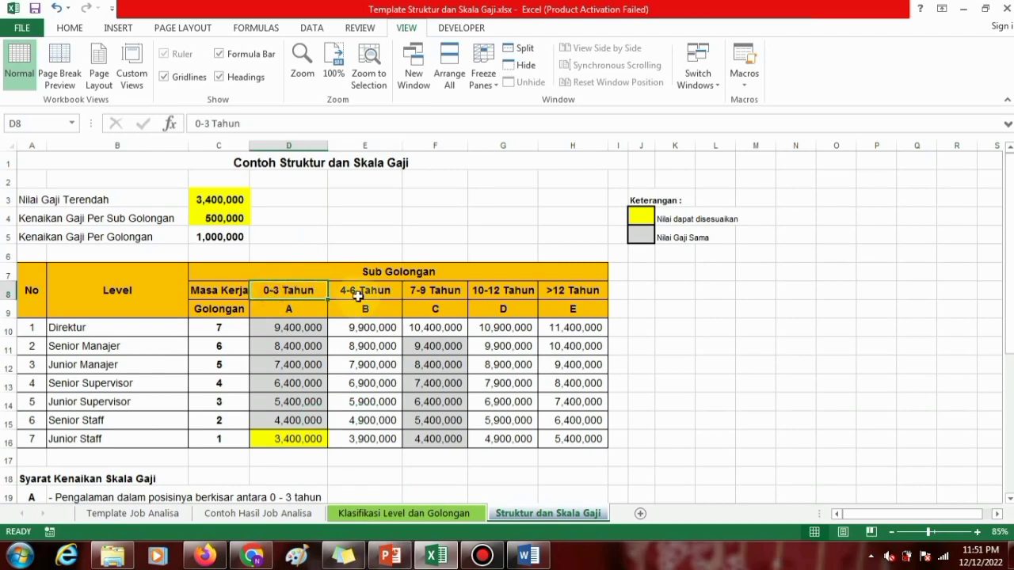
scroll(303, 236, "down", 1)
scroll(301, 234, "down", 1)
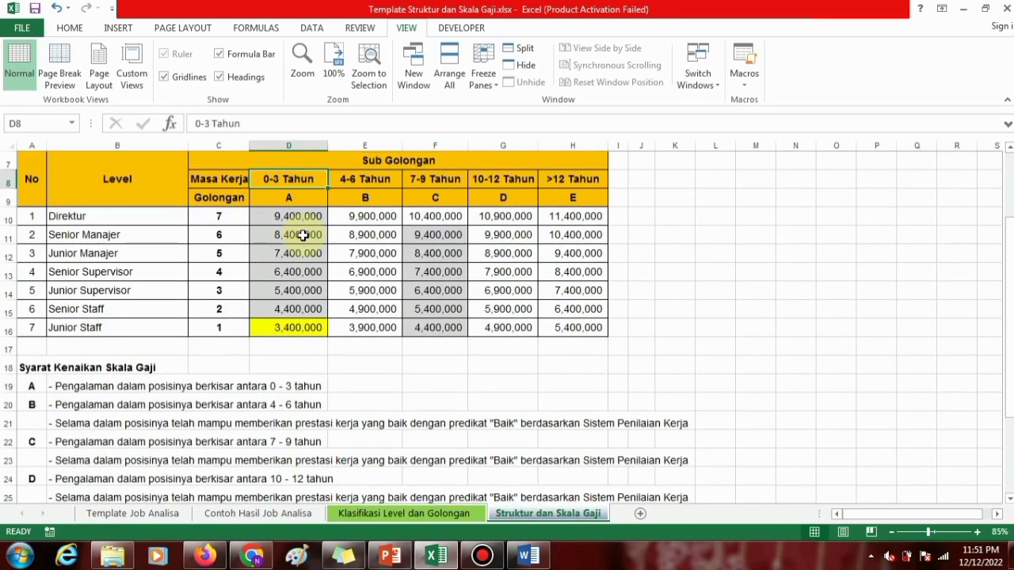
left_click(67, 387)
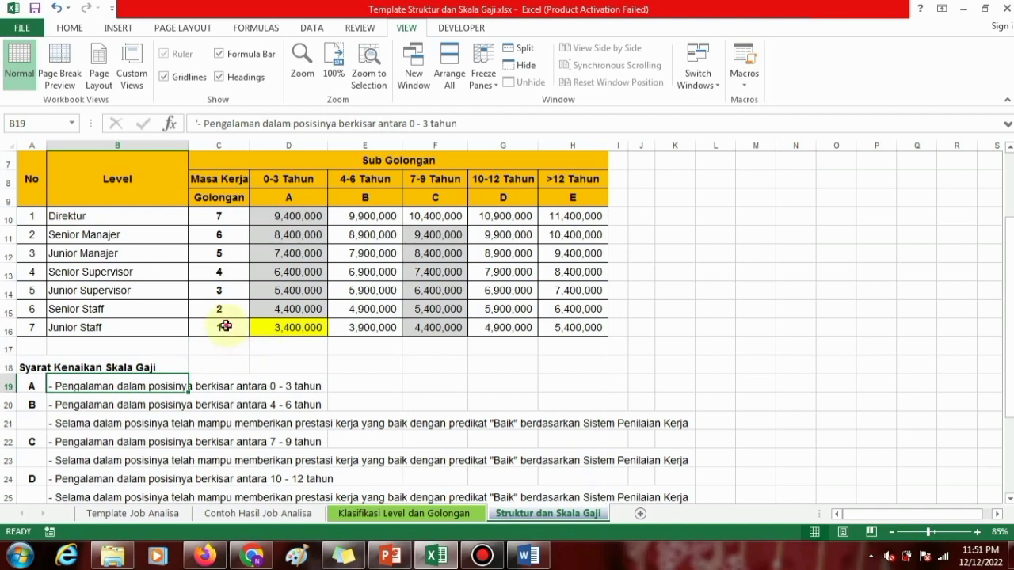
left_click(290, 200)
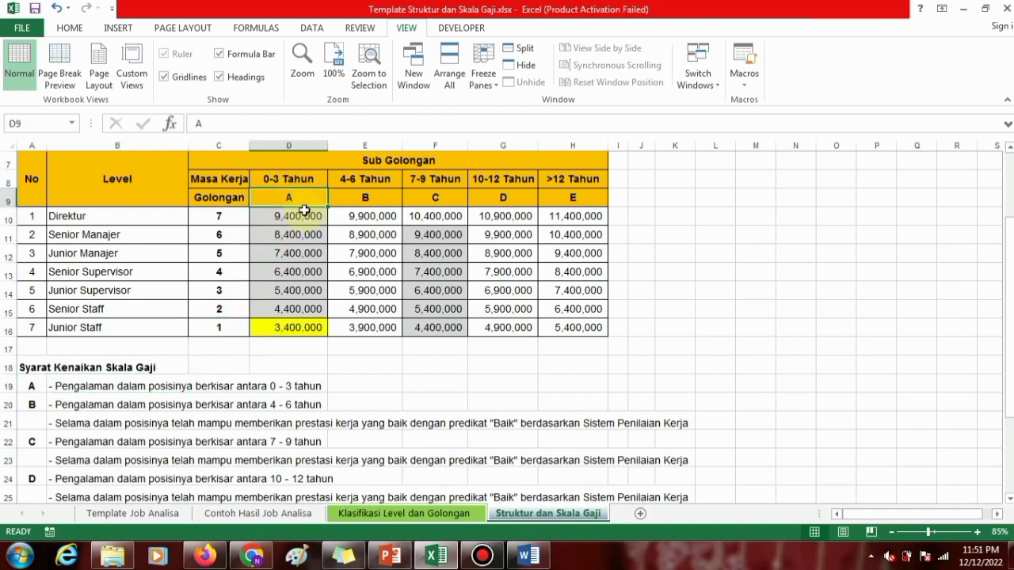
Examine the move from golongan 1 in C16 to sub golongan B in E9 and its two requirements in B20:B21.
left_click(221, 328)
type("1")
left_click(374, 198)
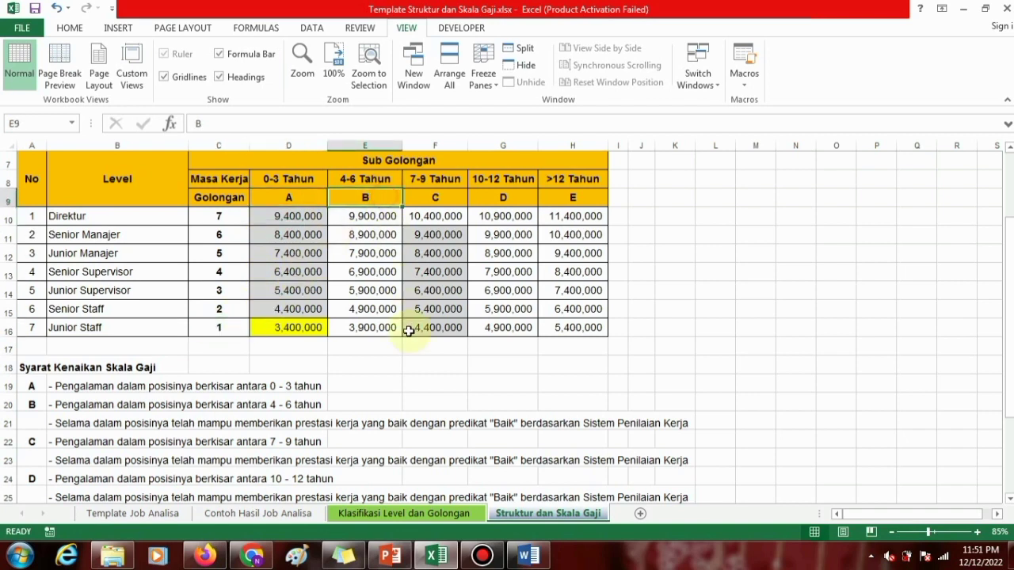
left_click(61, 404)
left_click(64, 421)
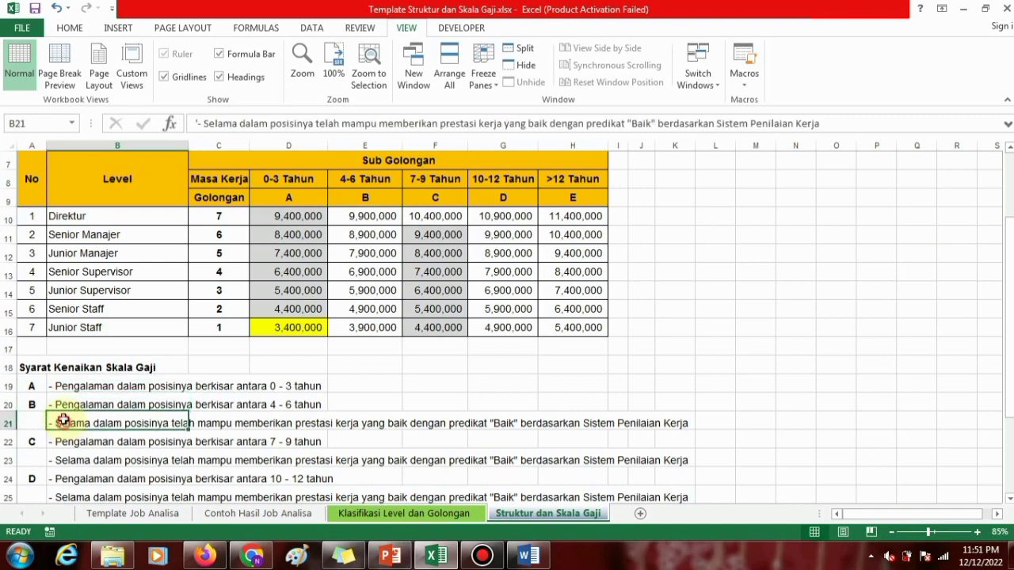
left_click_drag(66, 405, 68, 419)
left_click(68, 406)
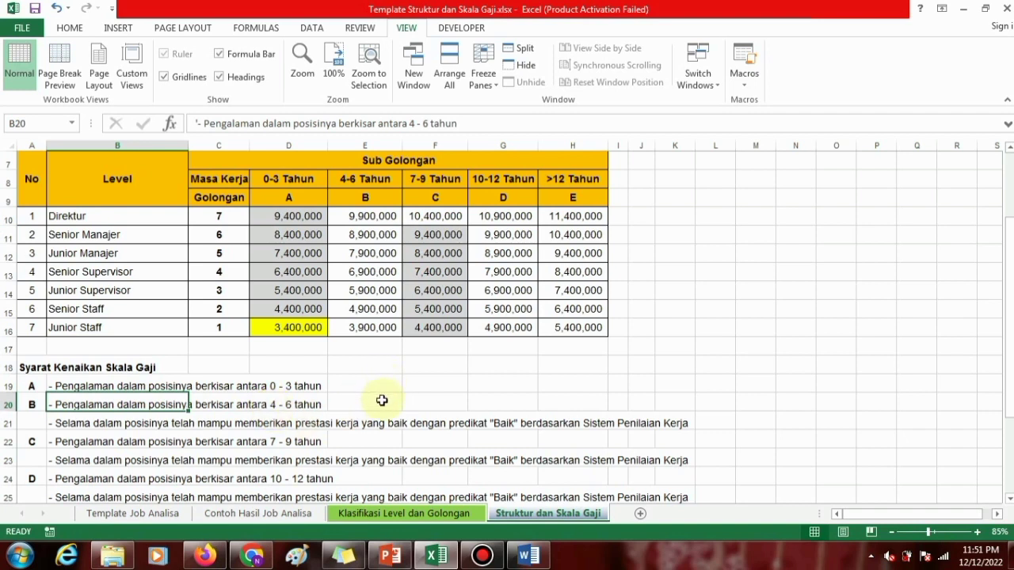
left_click(63, 425)
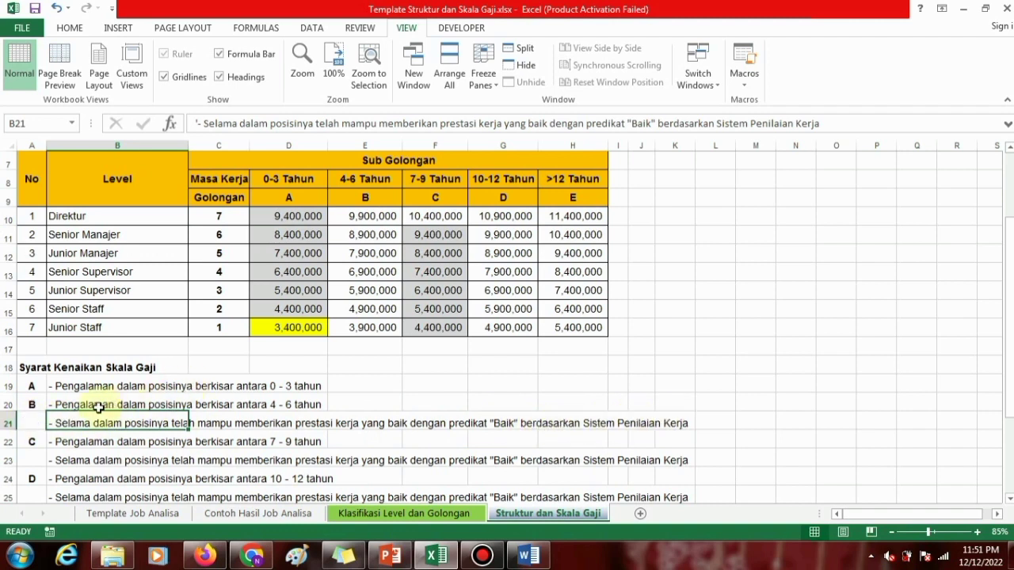
Reread the requirements for moving from sub golongan A to B in B19:B21 and look over the remaining list and salary table.
left_click(61, 403)
left_click(62, 386)
left_click(63, 402)
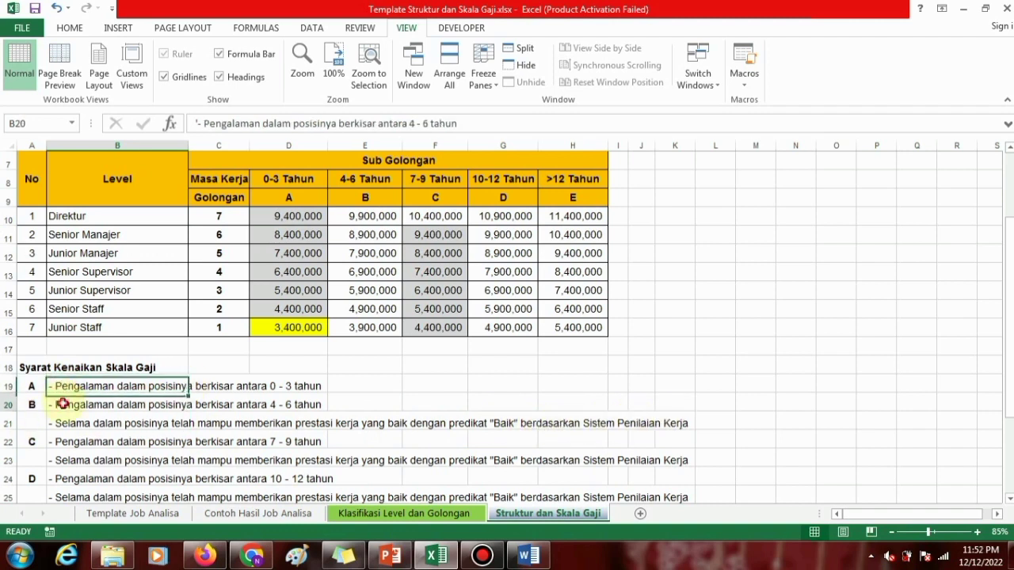
left_click(63, 421)
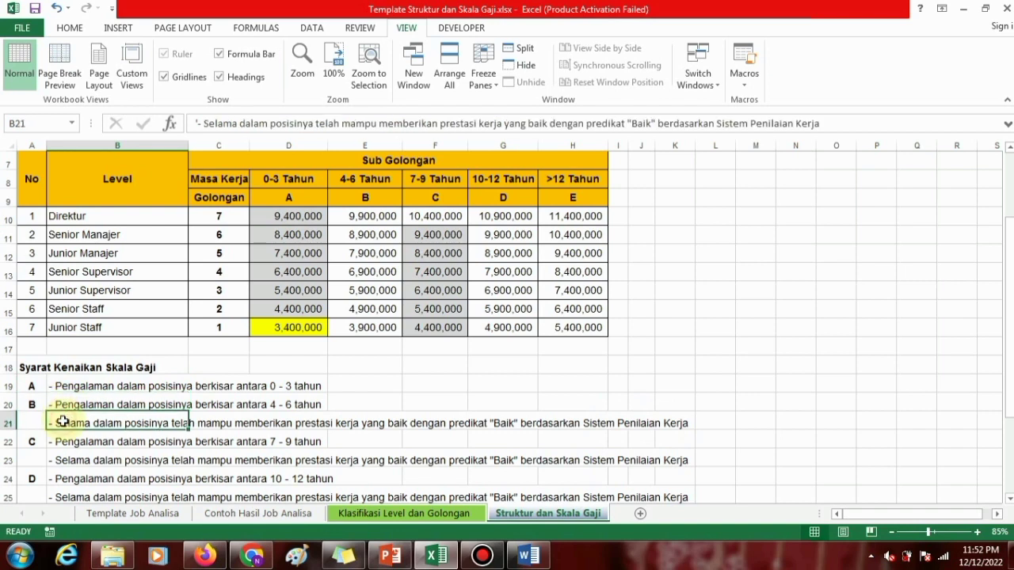
left_click(63, 404)
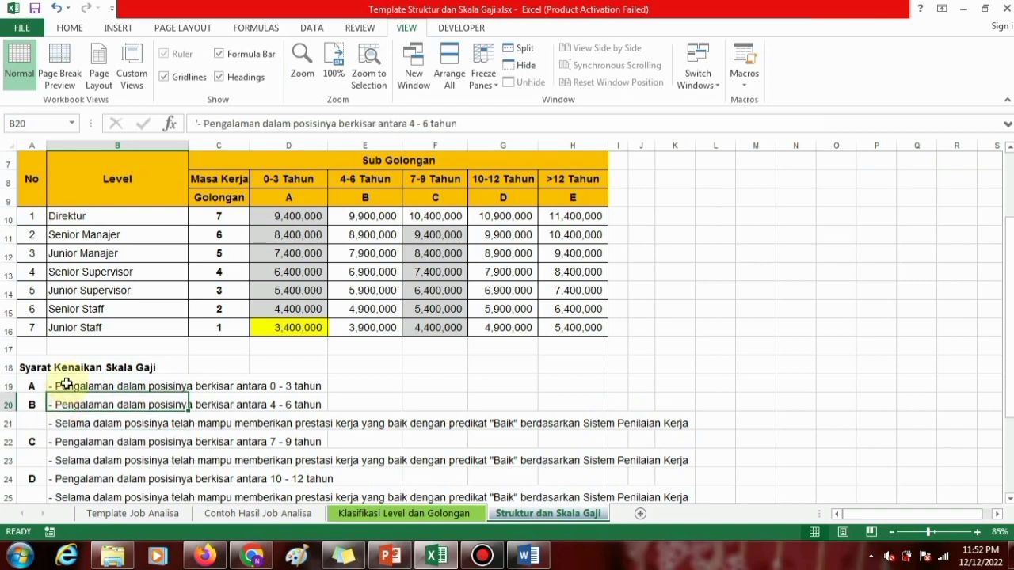
left_click(65, 386)
left_click(67, 405)
left_click(64, 421)
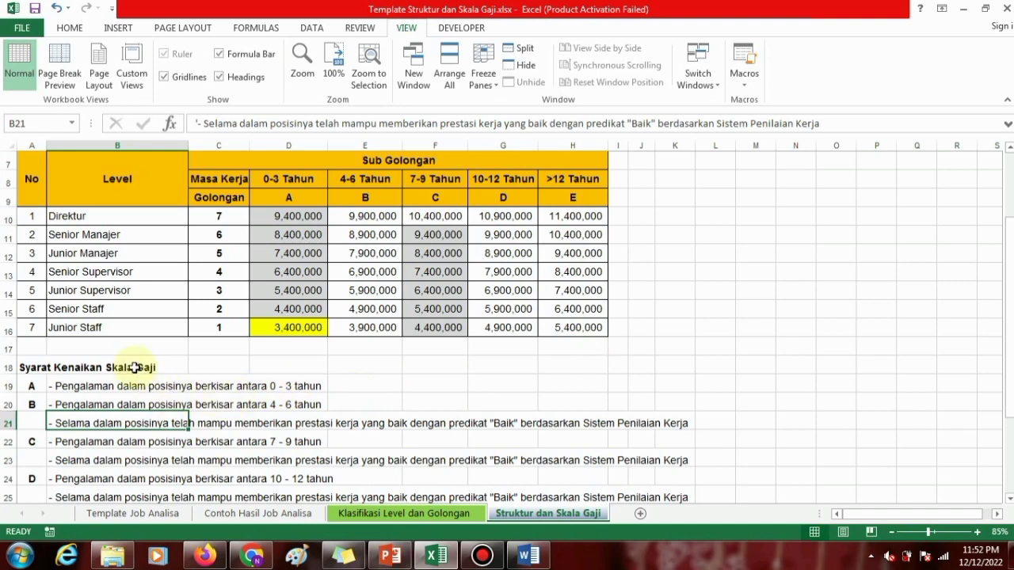
left_click(78, 385)
scroll(95, 380, "down", 4)
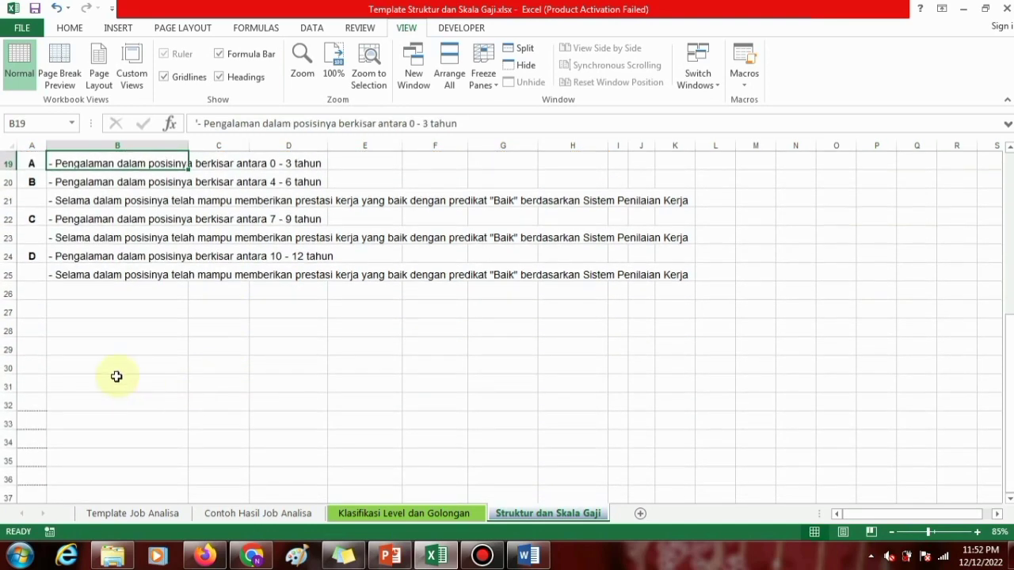
scroll(115, 349, "up", 6)
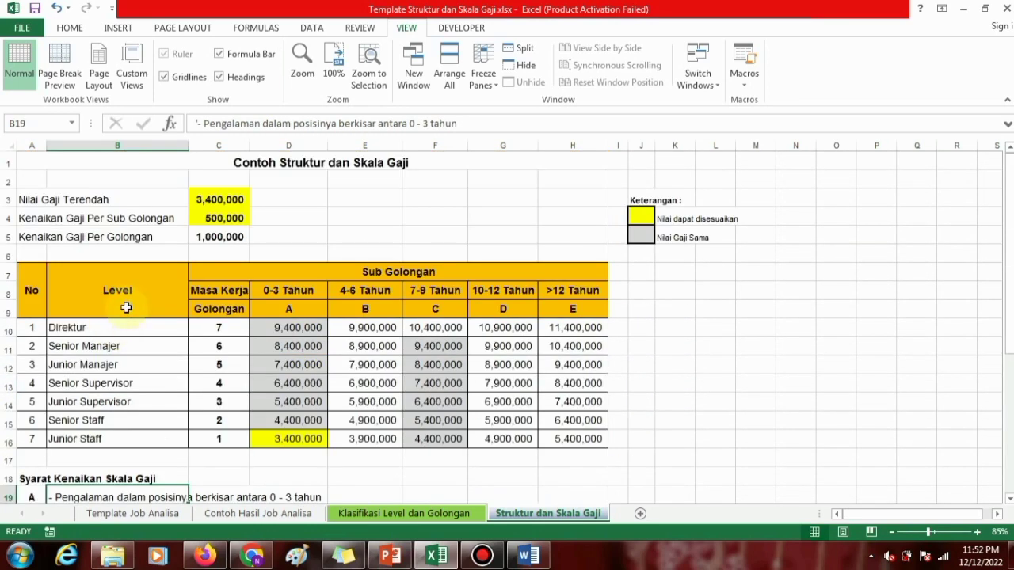